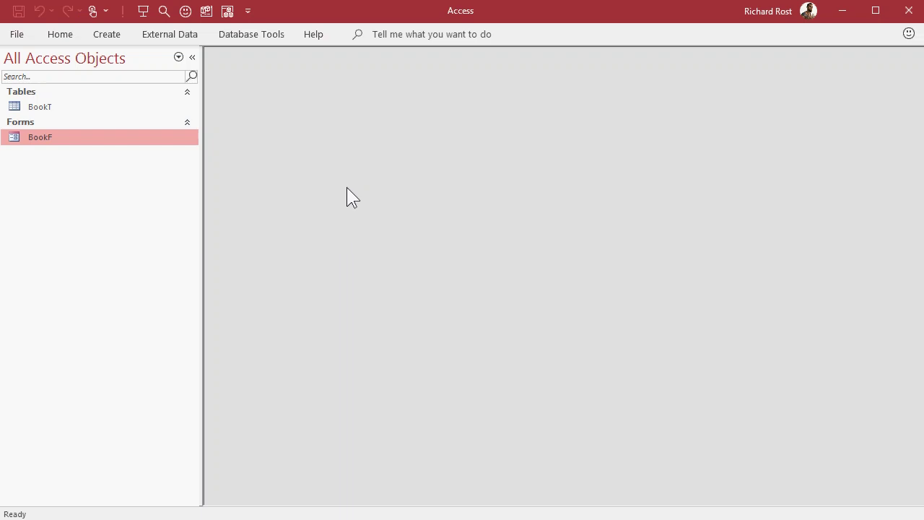
Open the BookT table to review its six titles, then close it.
left_click(46, 108)
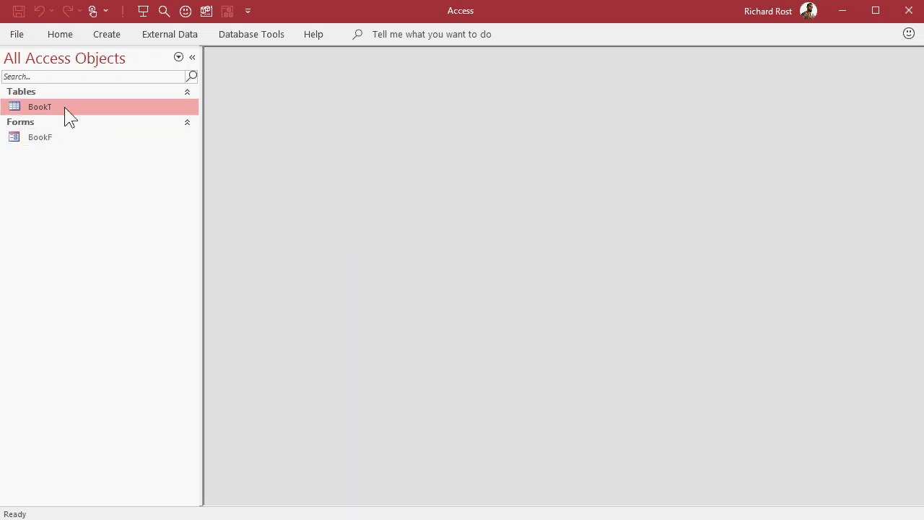
double_click(64, 108)
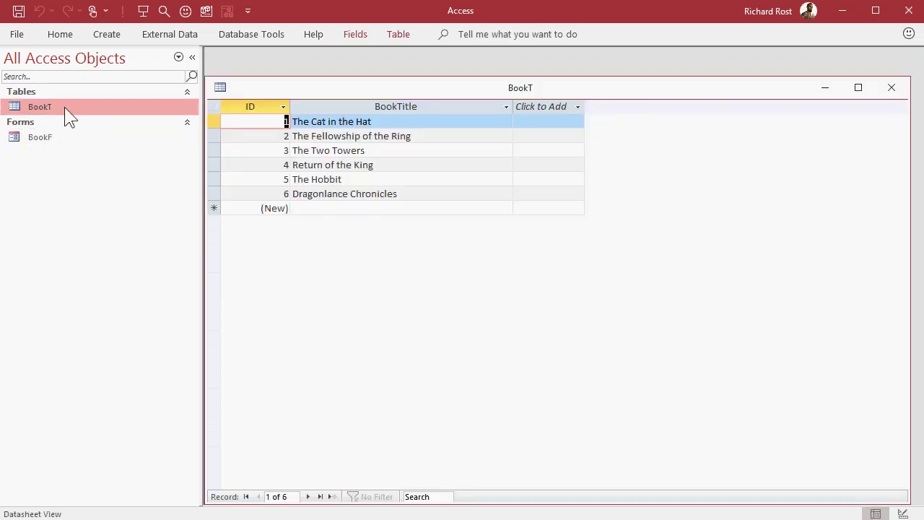
left_click(426, 106)
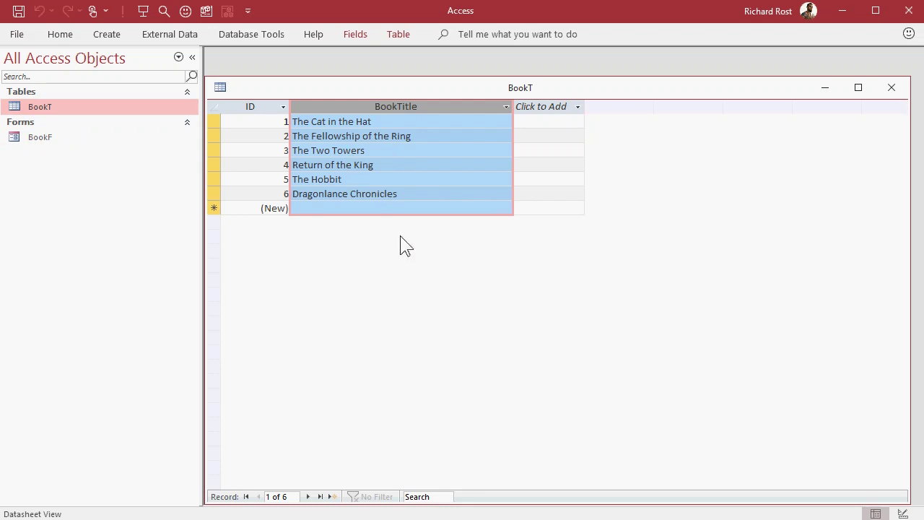
key("ctrl+w")
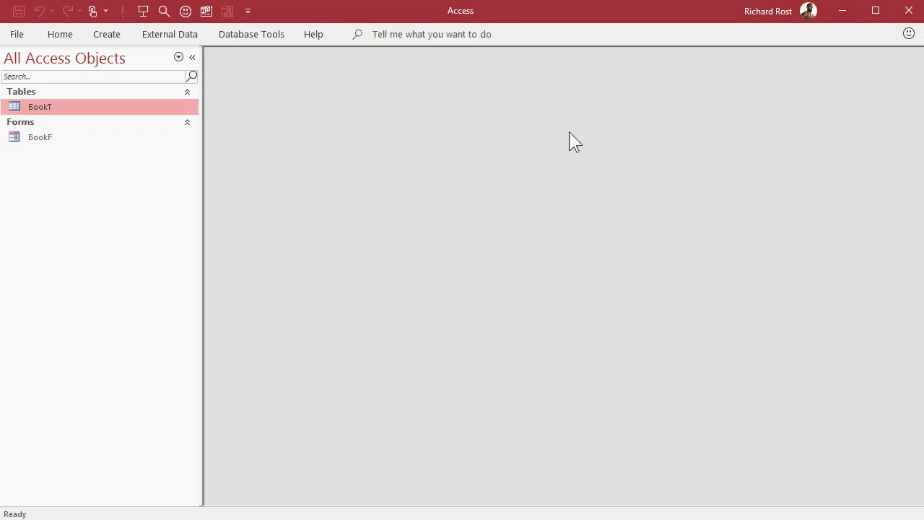
View and close the BookF form, then reopen the BookT table.
double_click(55, 138)
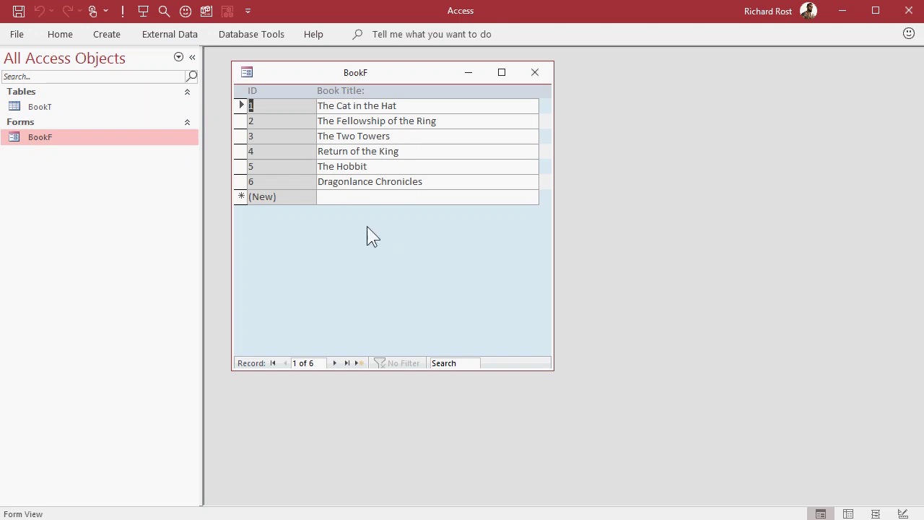
left_click(540, 73)
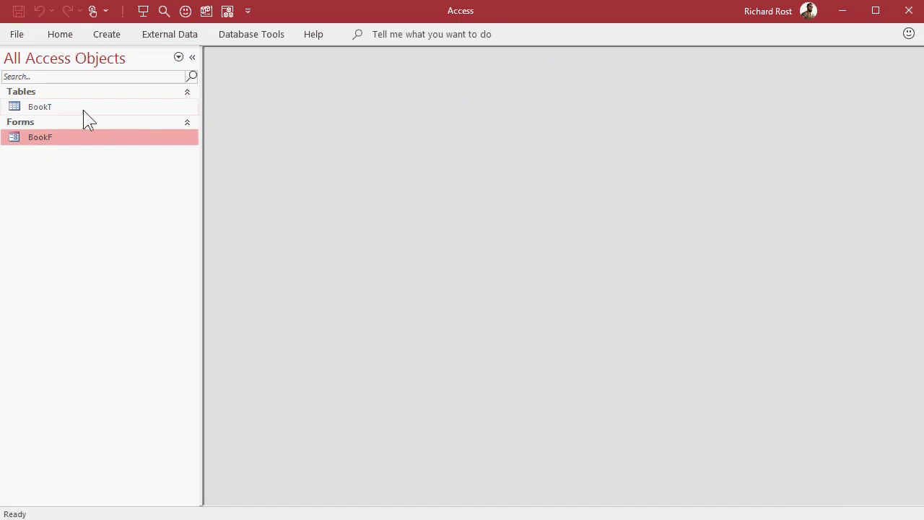
double_click(76, 108)
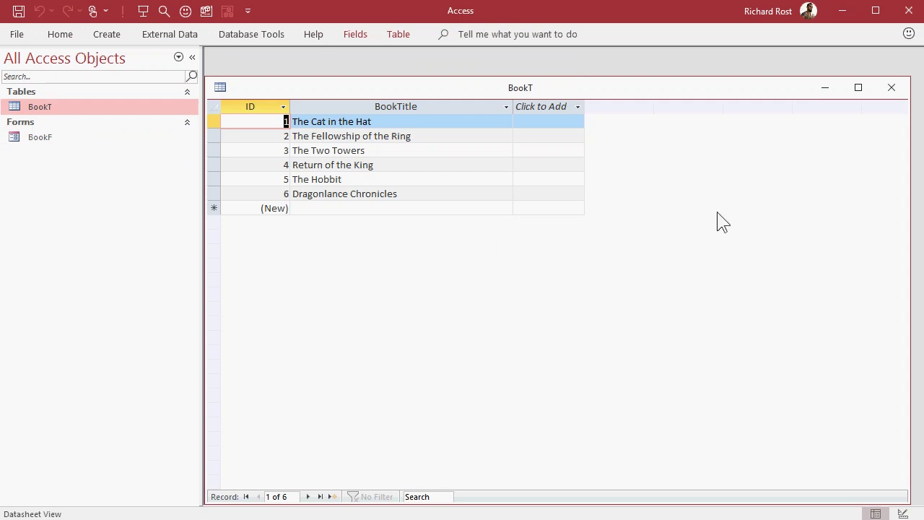
Close BookT and start a new query in Design View without the Property Sheet.
left_click(890, 87)
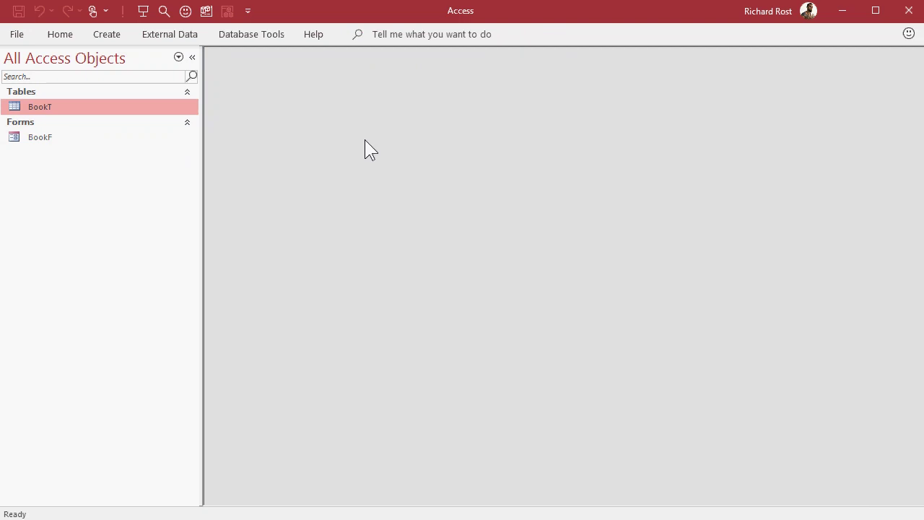
left_click(114, 35)
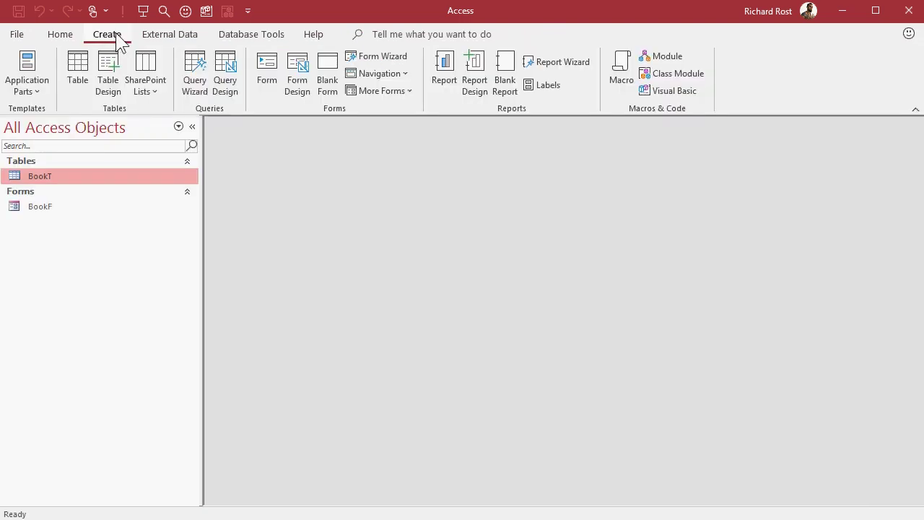
left_click(229, 76)
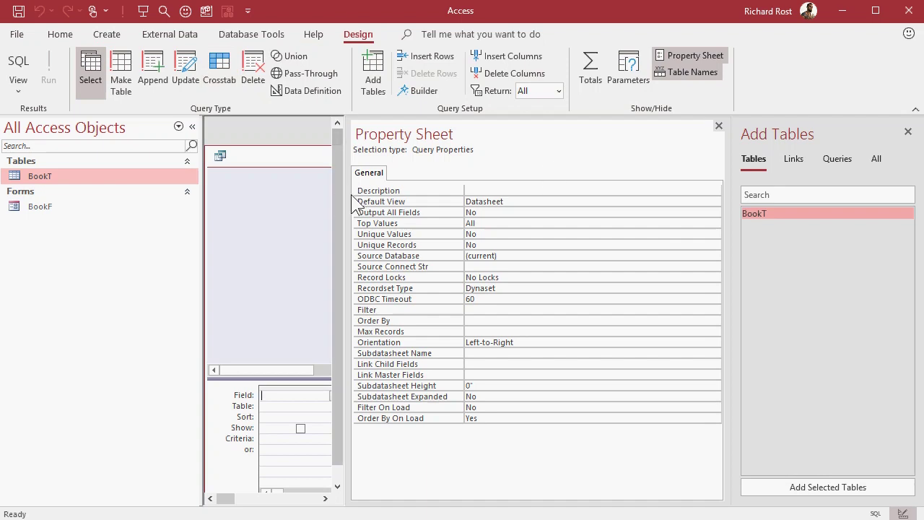
left_click_drag(350, 191, 553, 190)
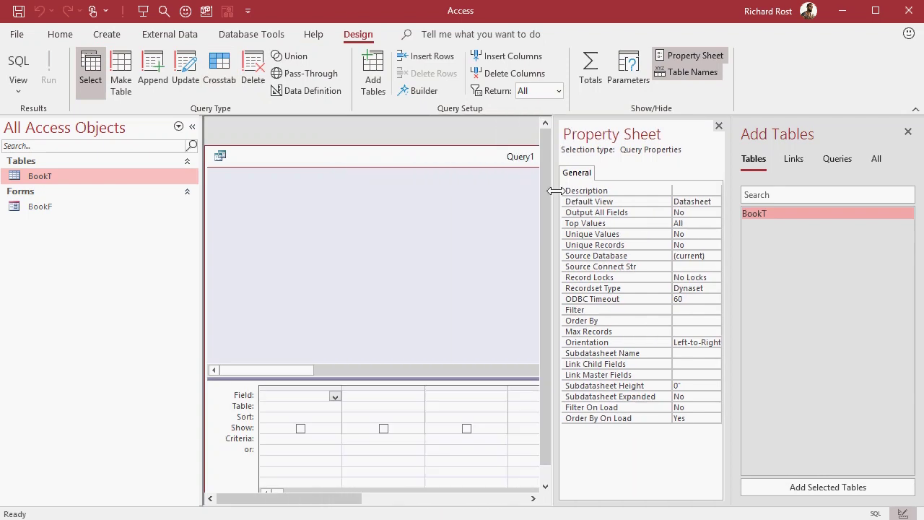
left_click(719, 126)
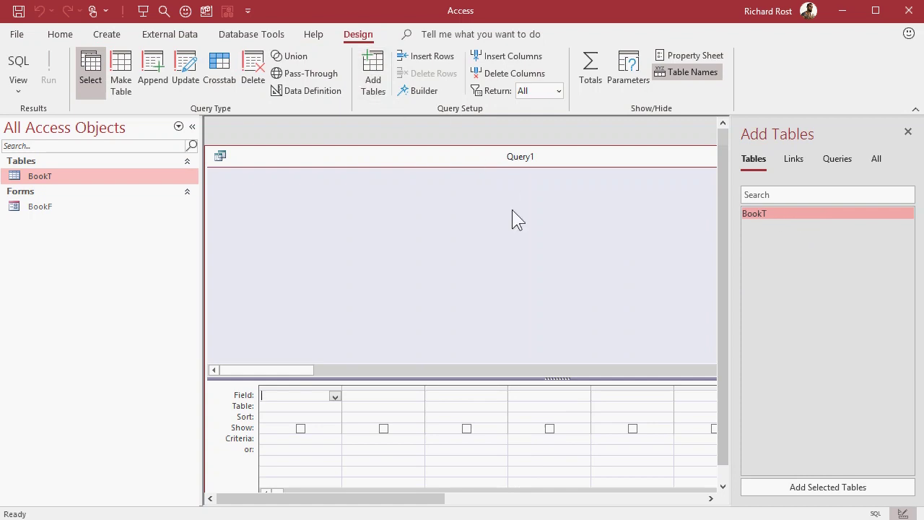
Add the BookT table to Query1 and close the table list.
double_click(770, 212)
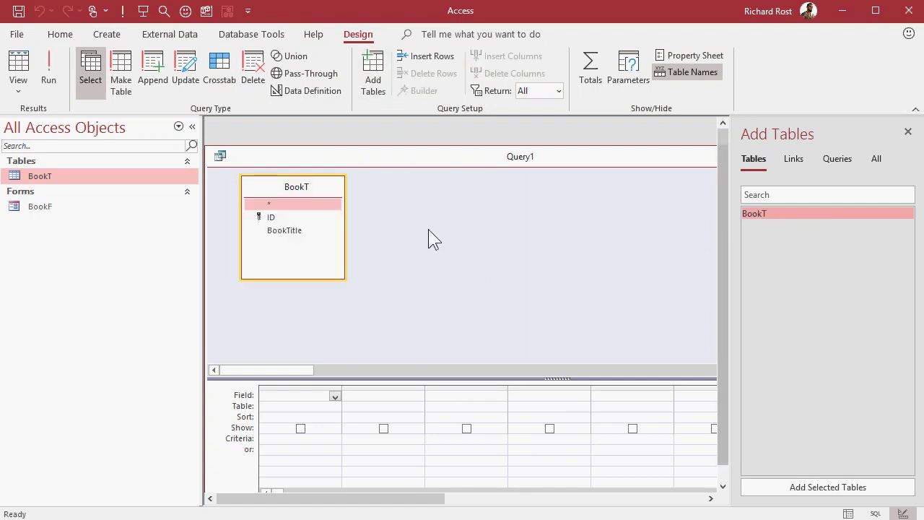
left_click(907, 131)
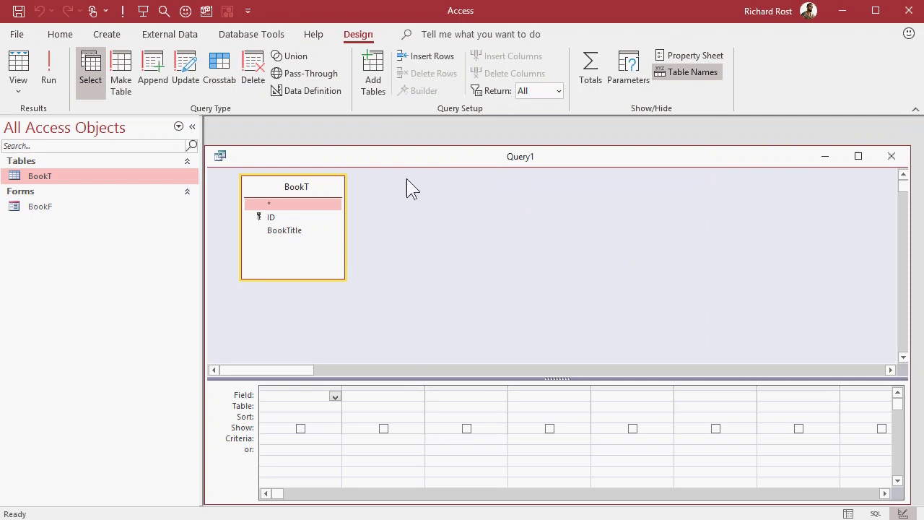
left_click_drag(373, 157, 377, 138)
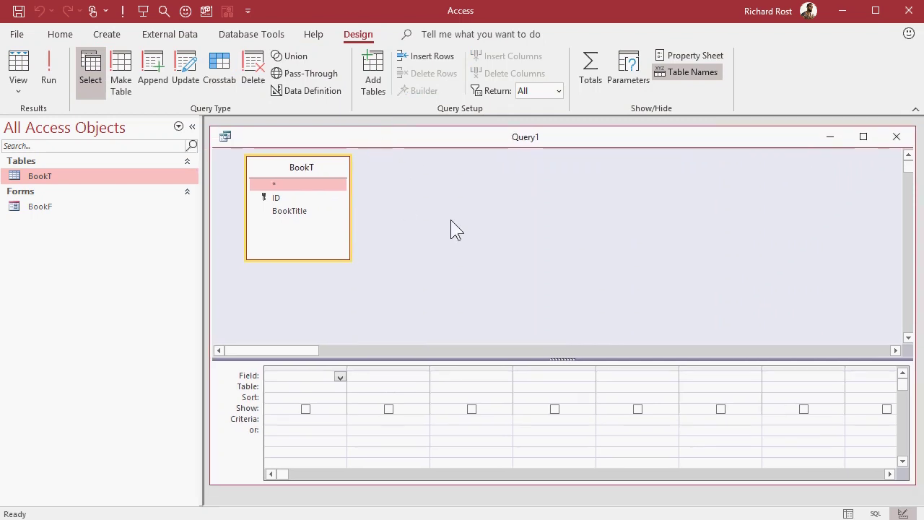
Add BookTitle and a calculated field X: Left([BookTitle],4) to the query grid.
left_click(278, 198)
double_click(292, 210)
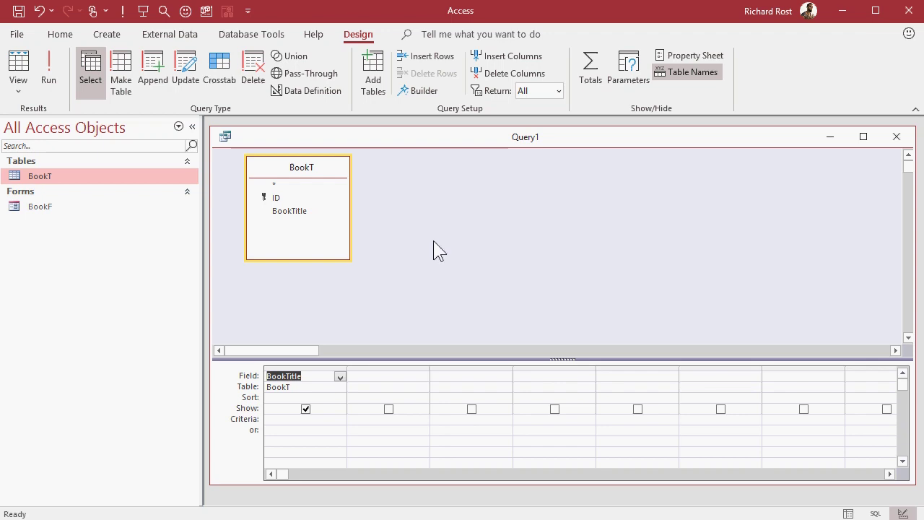
left_click(376, 376)
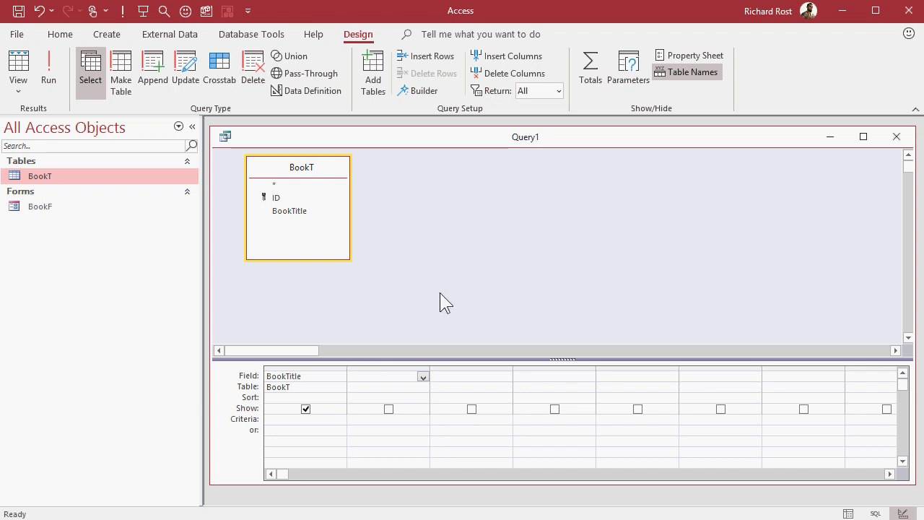
type("X: ")
type("Left")
type("([")
type("BookTitle],")
type("4)")
key("Tab")
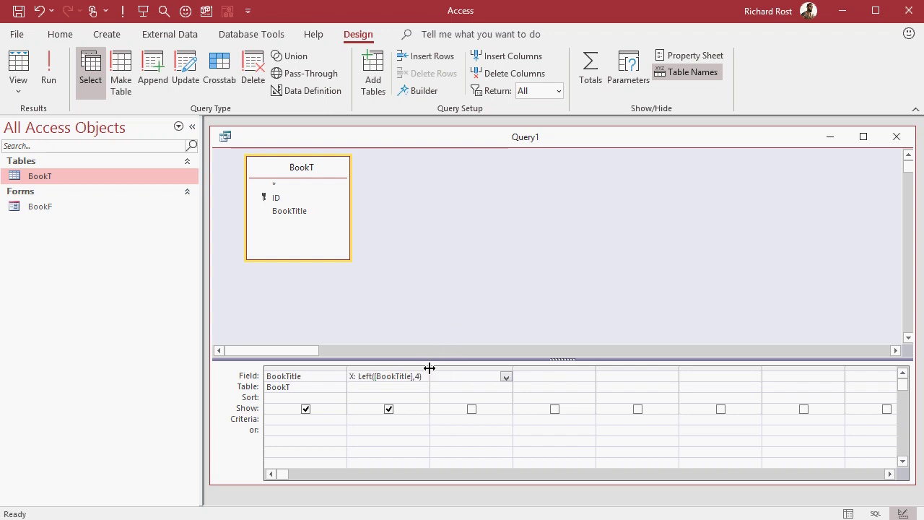
left_click_drag(429, 369, 459, 368)
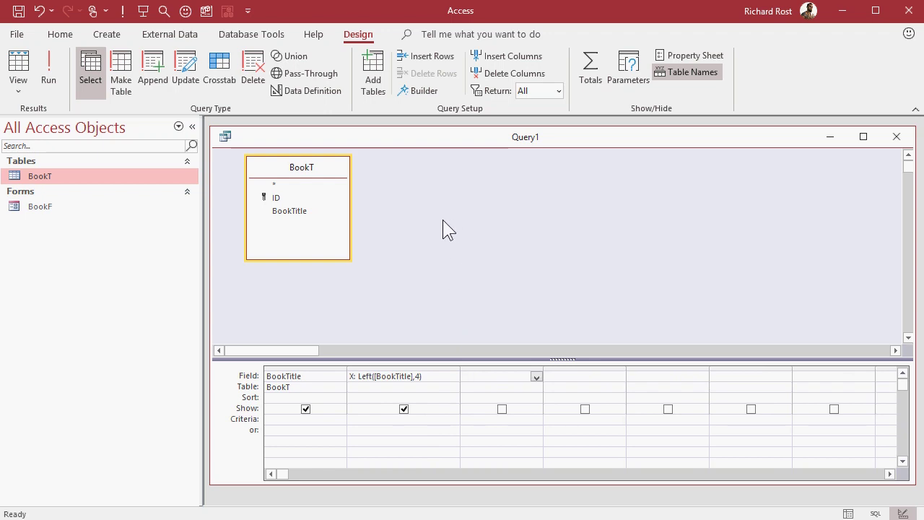
Run the query to preview the X values, then return to Design View.
left_click(57, 84)
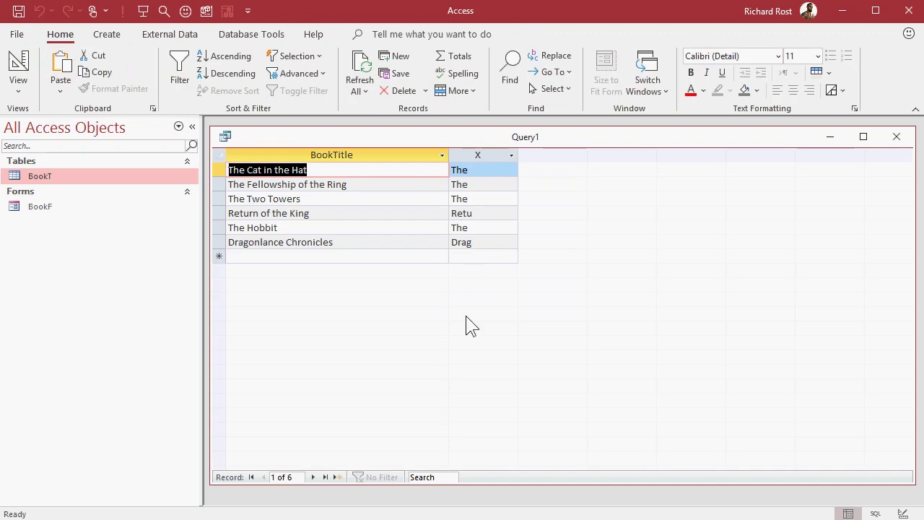
left_click(454, 170)
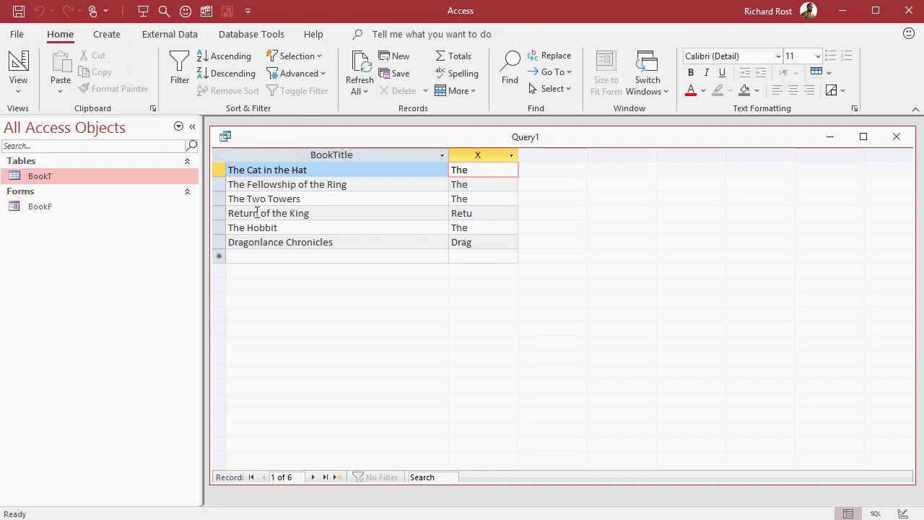
right_click(537, 142)
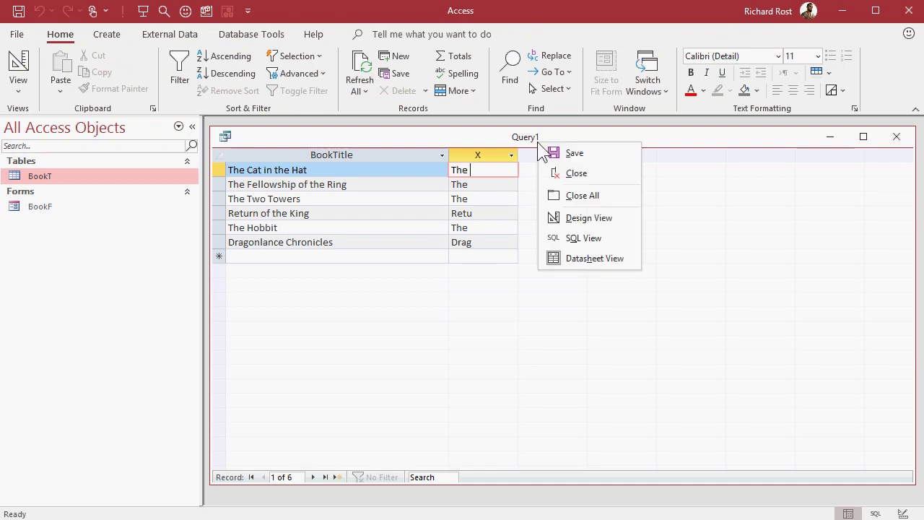
left_click(585, 217)
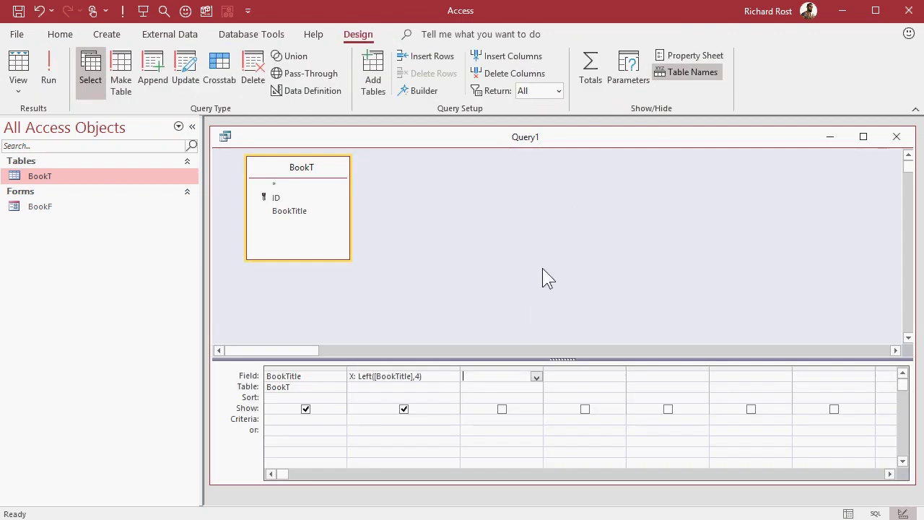
Add a third calculated field Y: Right(BookTitle,LEN(BookTitle)-4).
left_click_drag(545, 368, 716, 362)
type("Y")
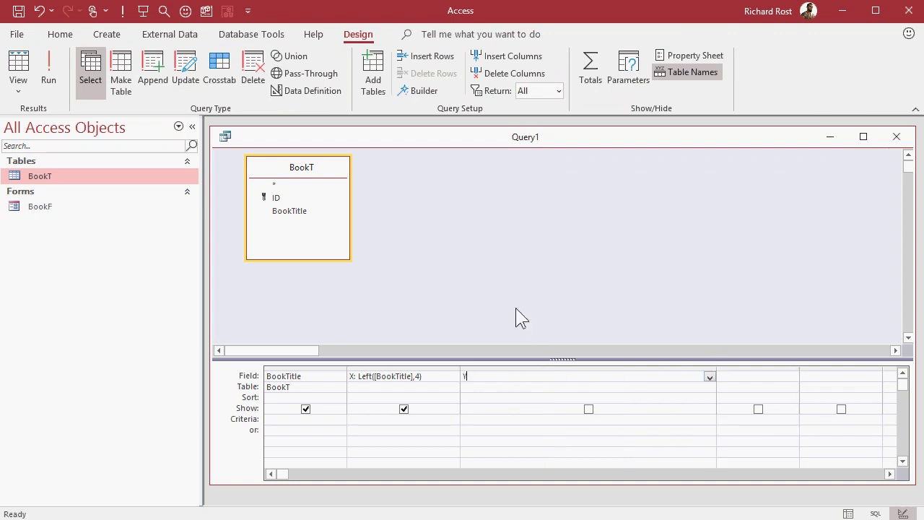
type(":")
type("Right")
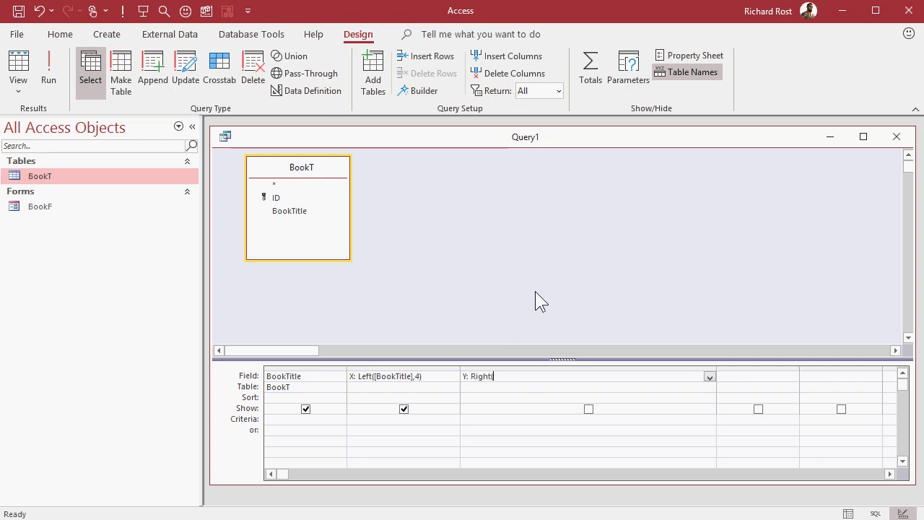
type("(BookTitle,LEN(BookTitle)-34")
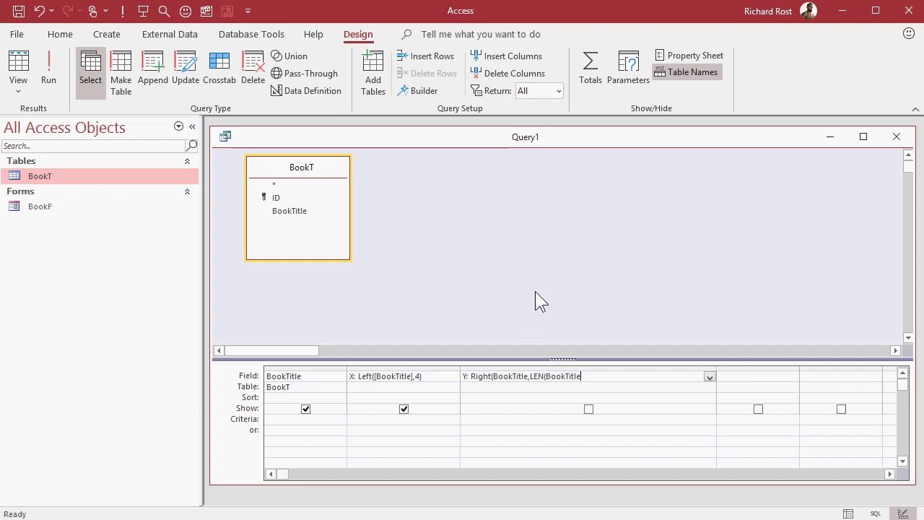
key("BackSpace")
key("BackSpace")
key("BackSpace")
type("-4)")
key("Tab")
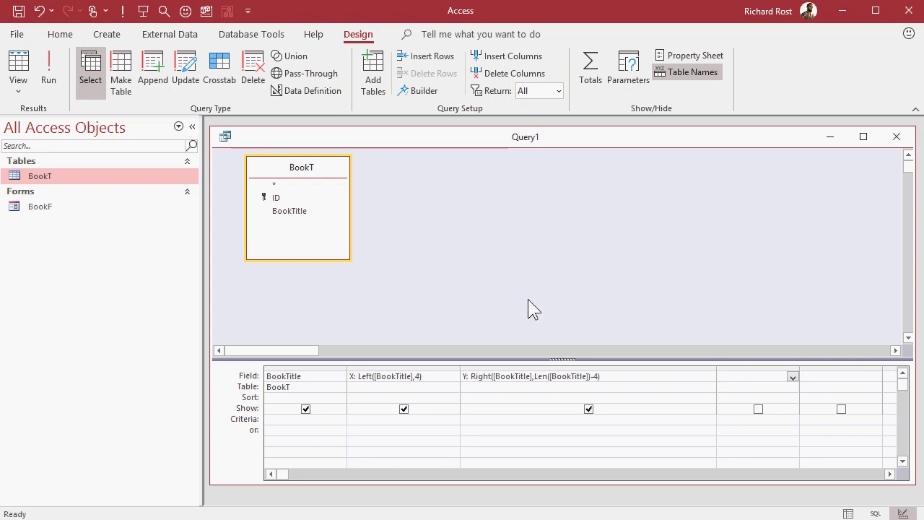
Run the query, fit the Y column, select 'The' in the first title, then return to design.
left_click(56, 73)
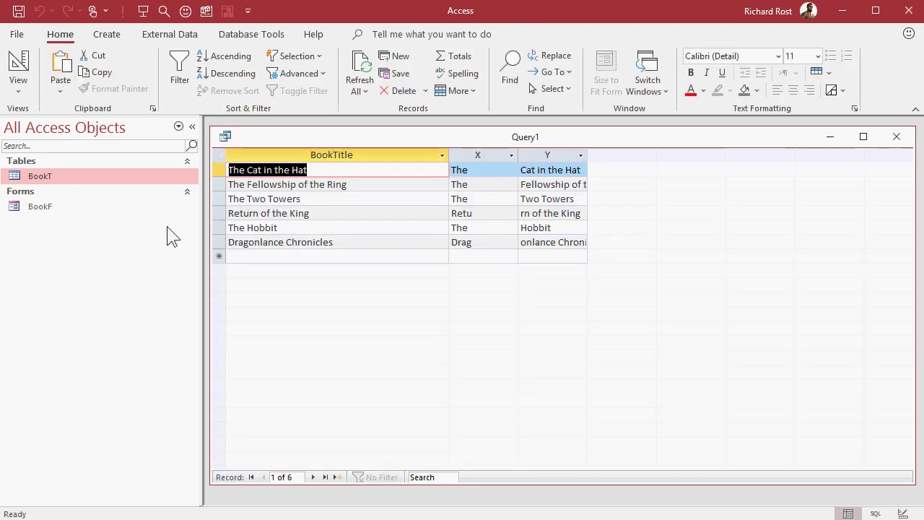
double_click(587, 154)
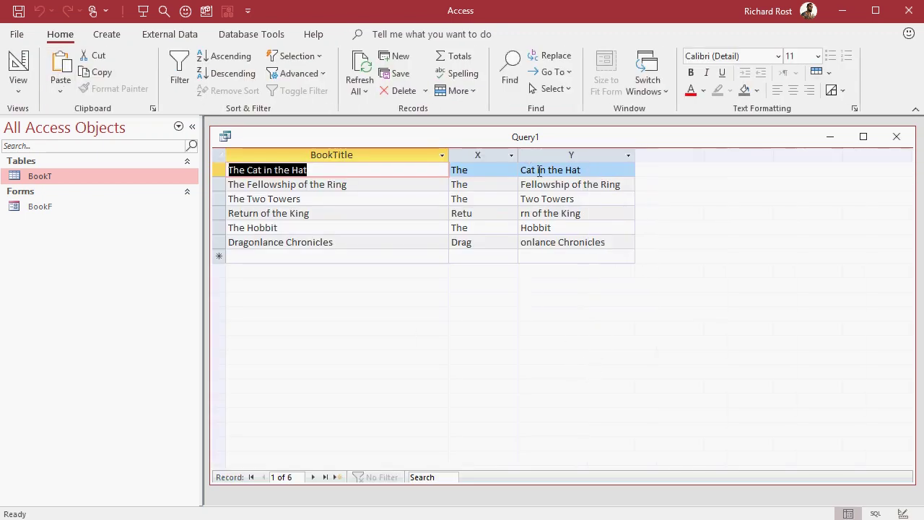
left_click(248, 170)
left_click_drag(248, 169, 217, 171)
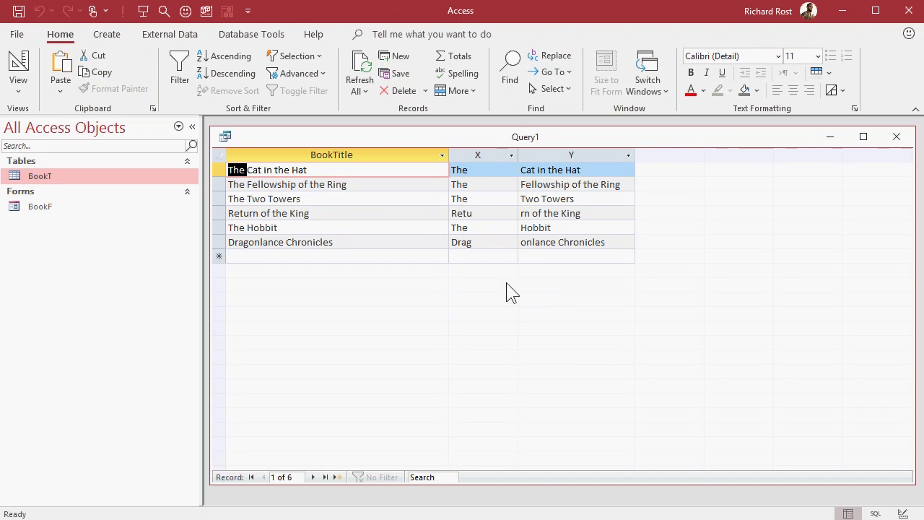
left_click(18, 63)
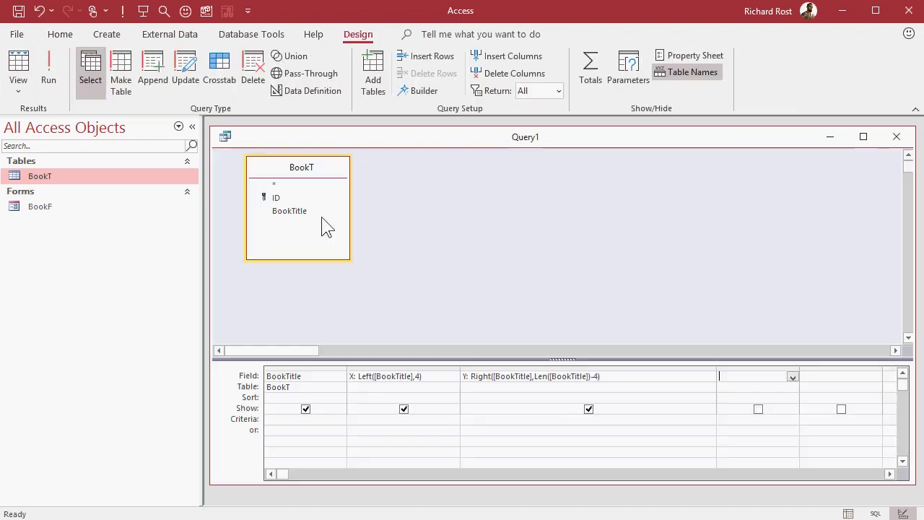
Add a fourth field Z: IIF(X="The ",[Y] & ", The",[BookTitle]).
left_click_drag(460, 370, 432, 371)
left_click_drag(687, 367, 598, 369)
left_click_drag(682, 368, 802, 368)
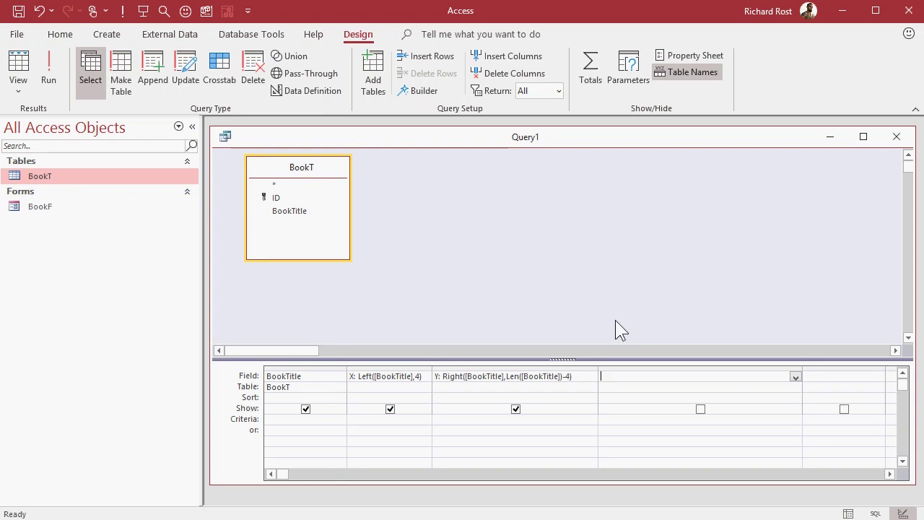
type("Z:")
type(" IIF")
type("(X=")
type("\"The \"")
type(",[Y] ")
type("& ")
type("\"")
type(", The")
type("\",[")
type("BookTitle]")
type(")")
key("Tab")
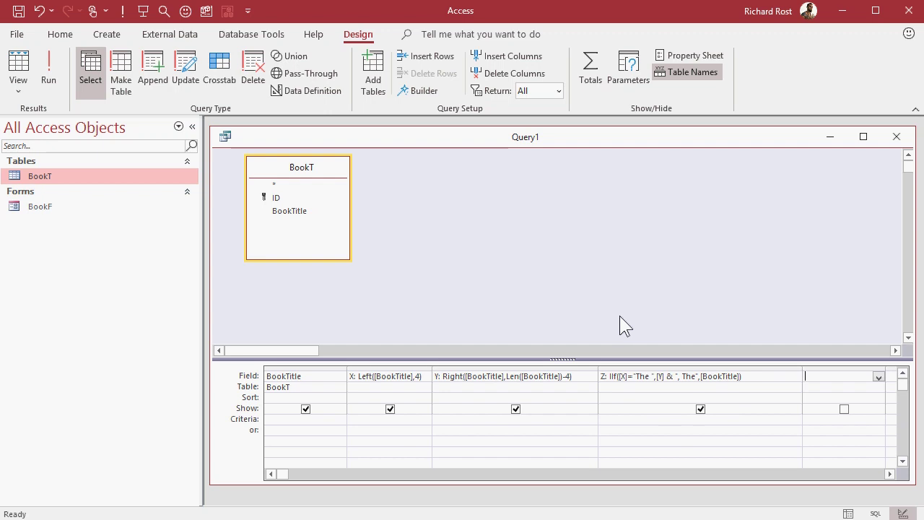
Run the query and auto-fit the Z column to show full titles like 'Hobbit, The'.
left_click(49, 71)
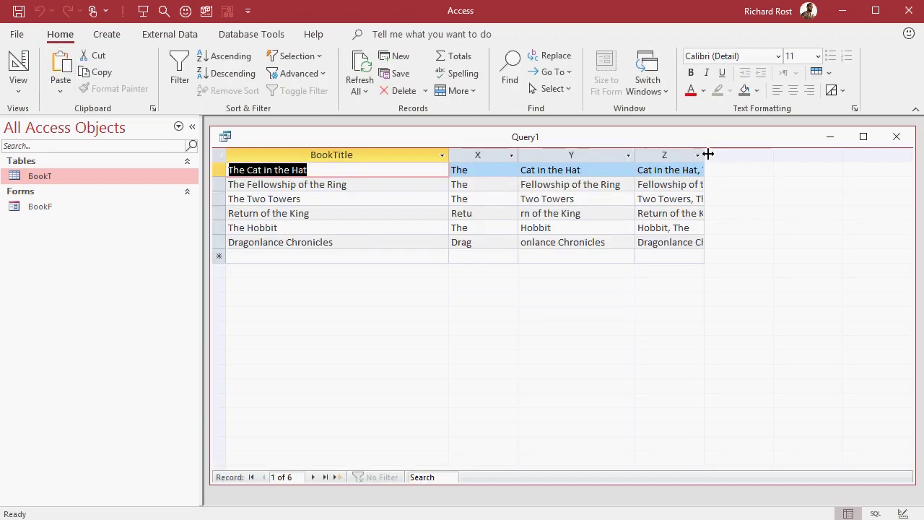
left_click_drag(708, 153, 766, 153)
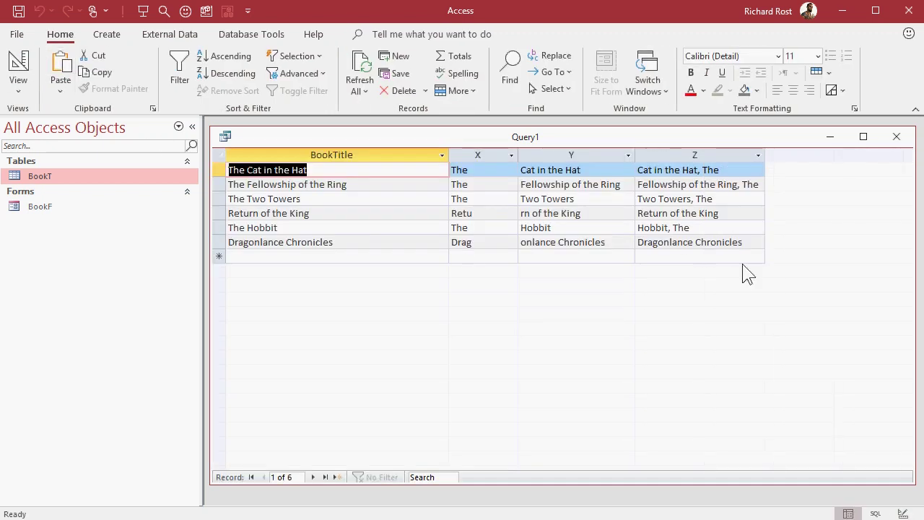
double_click(769, 154)
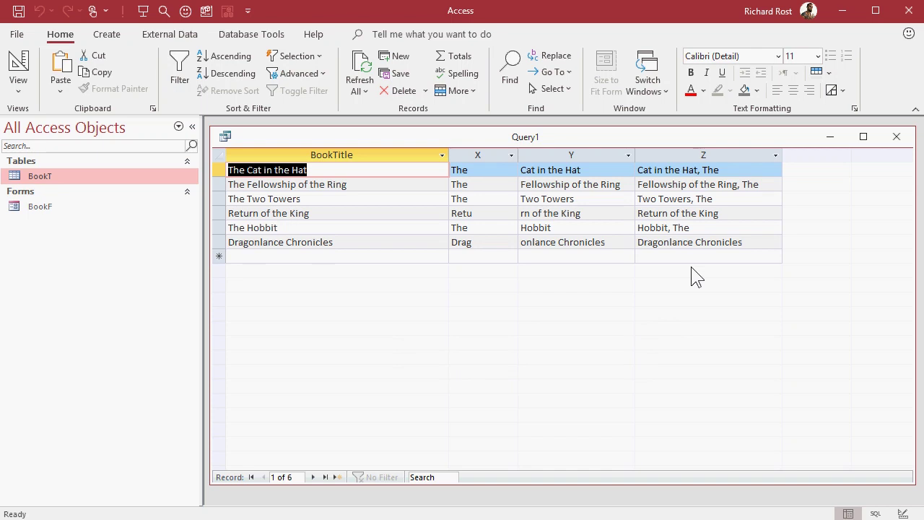
In Design View, delete the X, Y and Z columns from the grid.
key("ctrl+period")
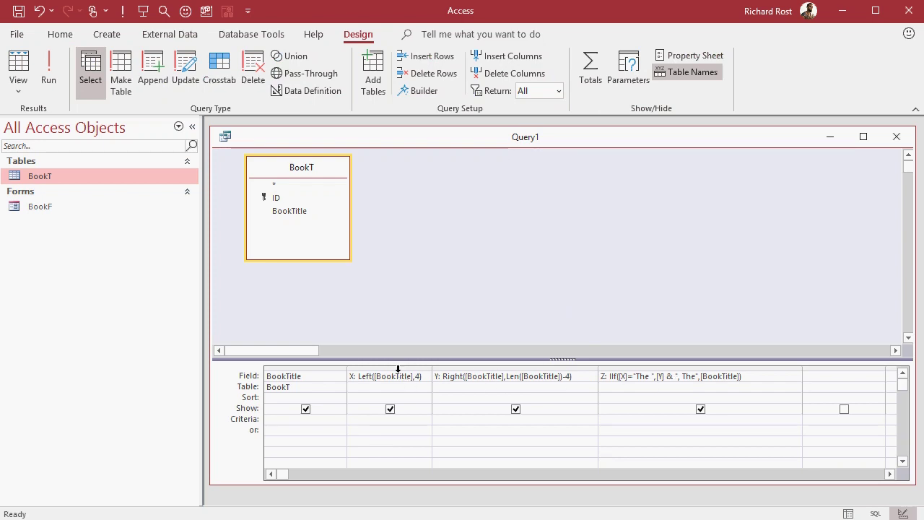
left_click_drag(398, 369, 618, 373)
key("Delete")
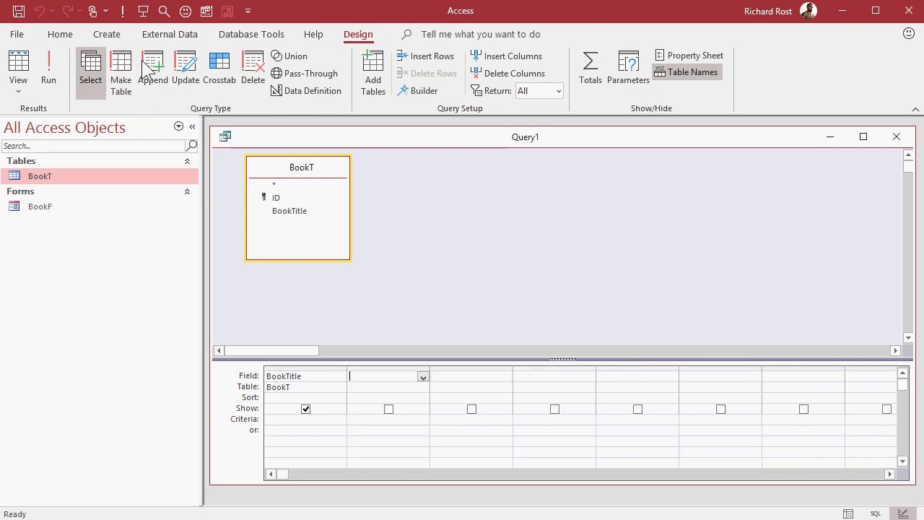
Make Query1 an update query with the combined IIf expression in BookTitle's Update To row.
left_click(185, 72)
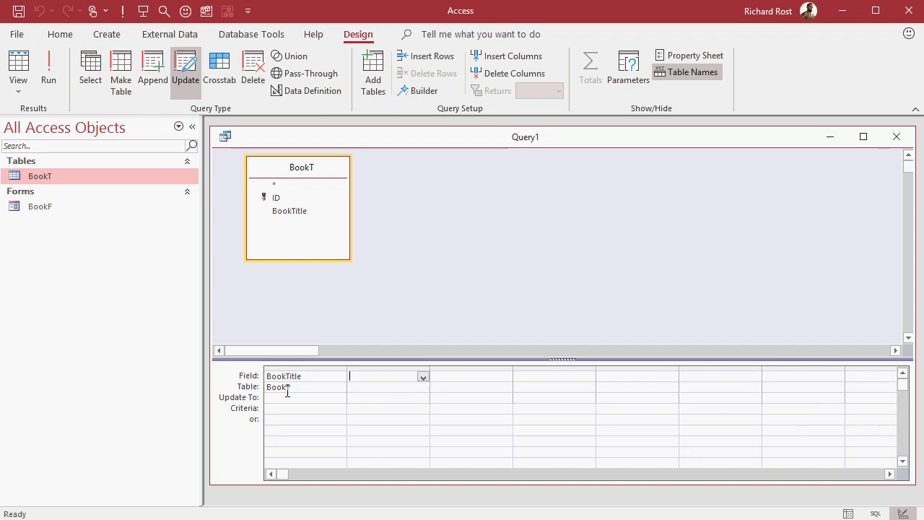
left_click_drag(347, 370, 676, 375)
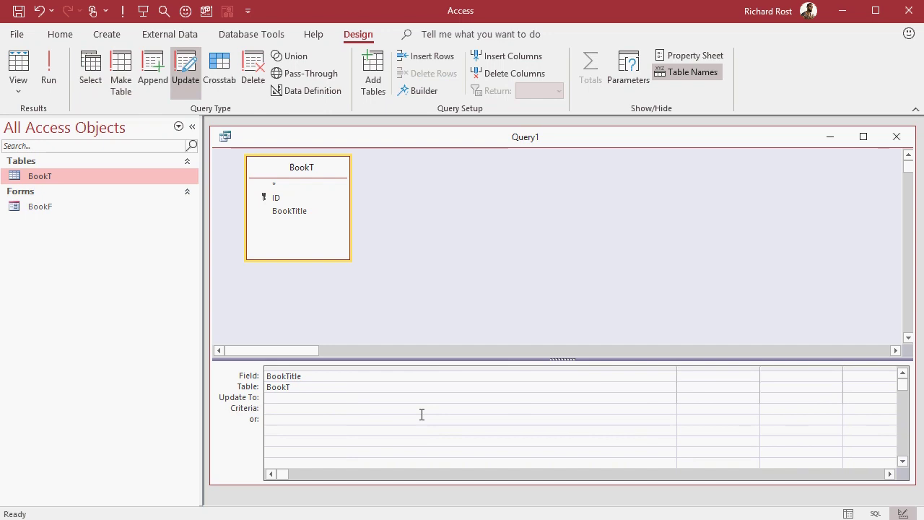
type("IIf(Left([BookTitle],4)=\"The \",Right([BookTitle],Len([BookTitle])-4) & \", The\",[BookTitle])")
left_click(325, 409)
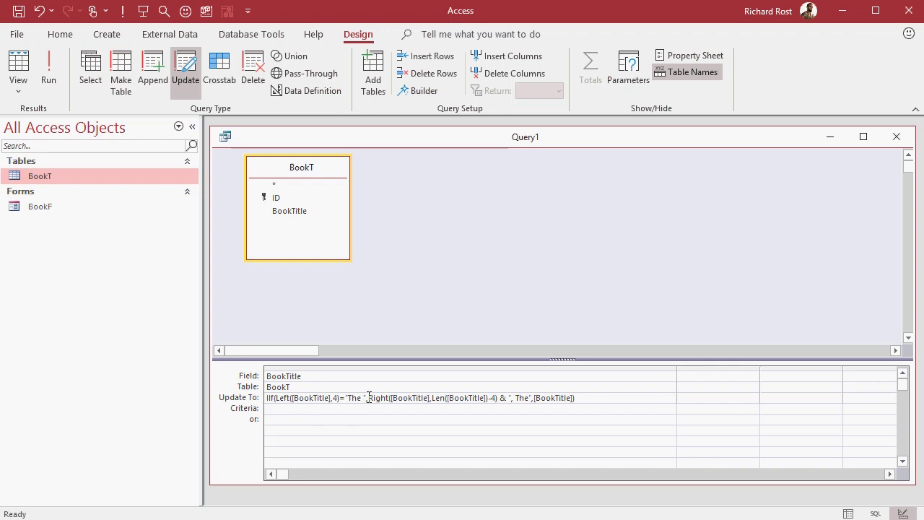
left_click_drag(368, 398, 532, 397)
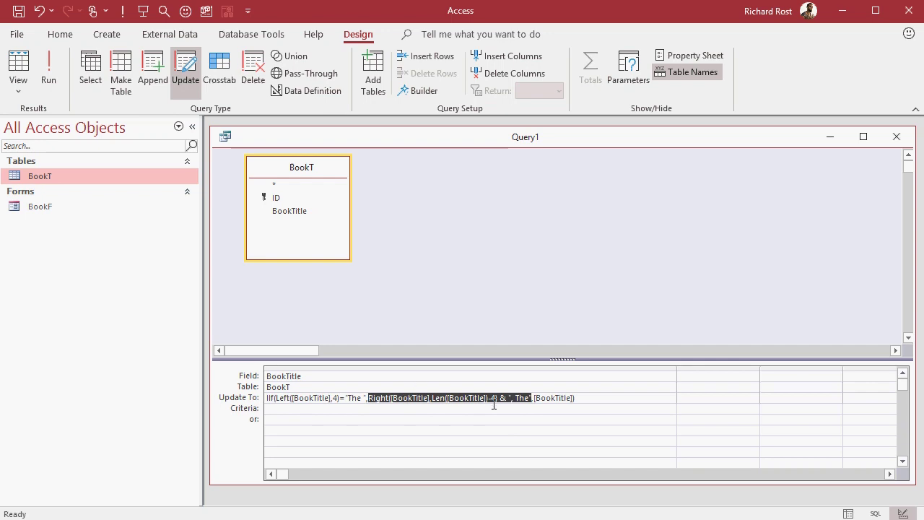
left_click(549, 409)
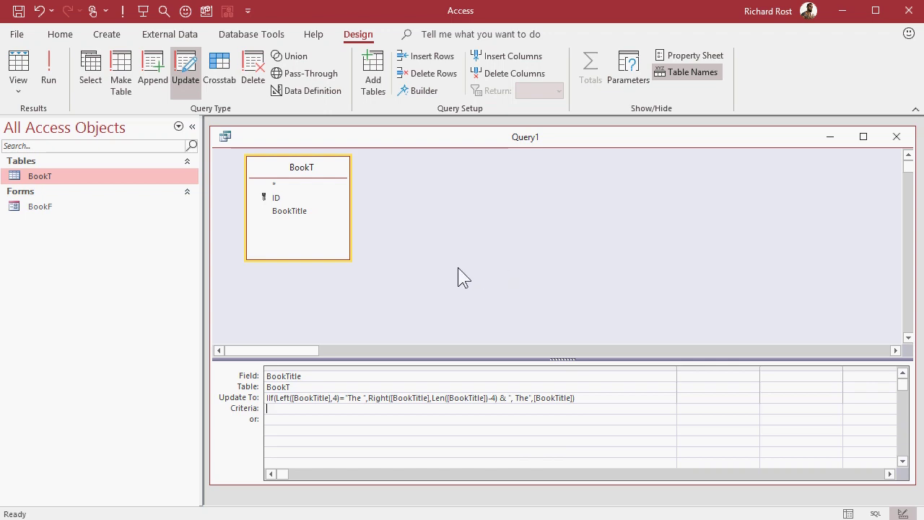
Run the update and check the rewritten titles in the BookT table.
left_click(55, 69)
double_click(59, 178)
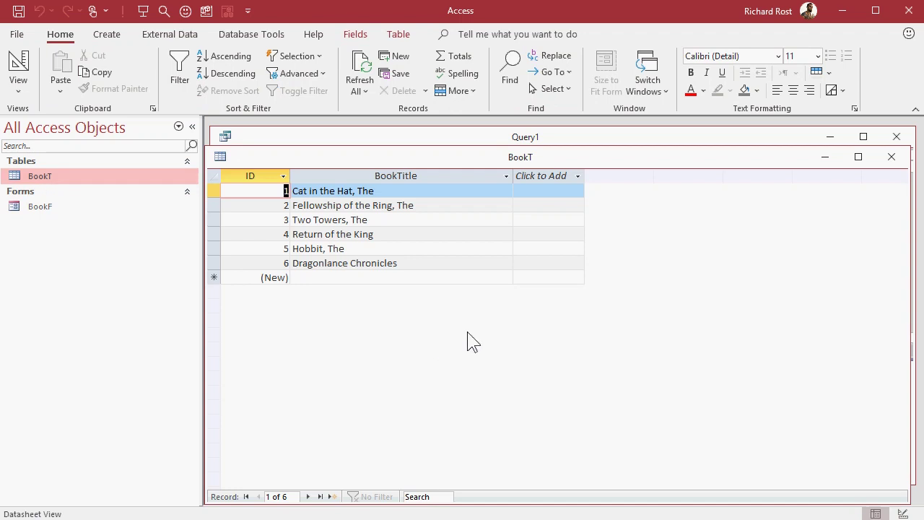
left_click(890, 157)
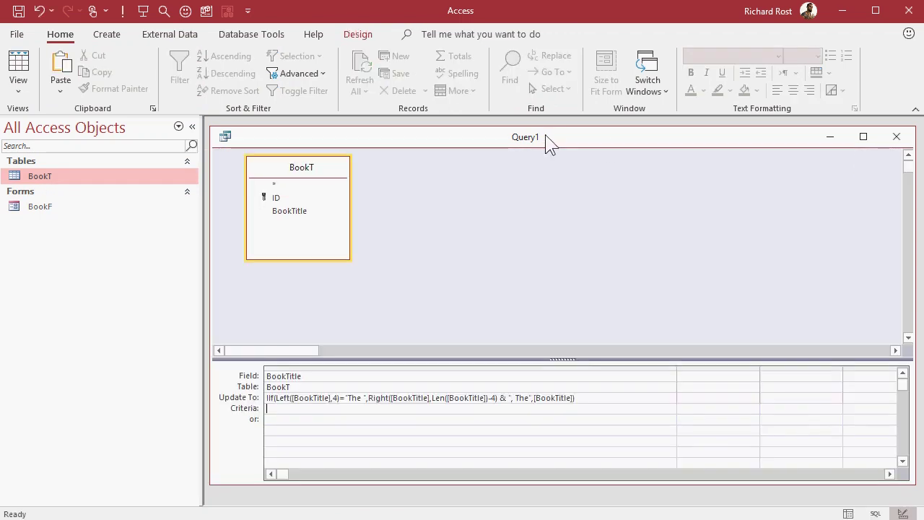
Save the update query as UpdateTheQ.
key("ctrl+s")
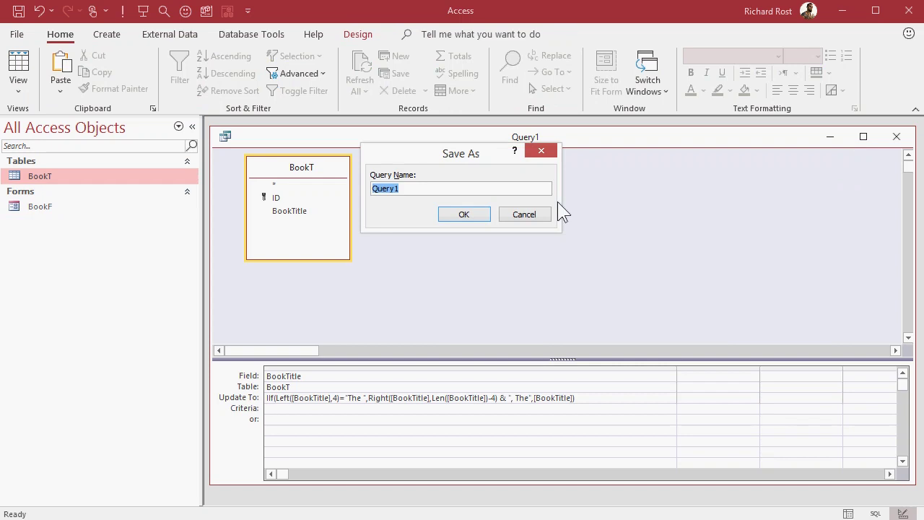
type("Update")
type("eQ")
key("Return")
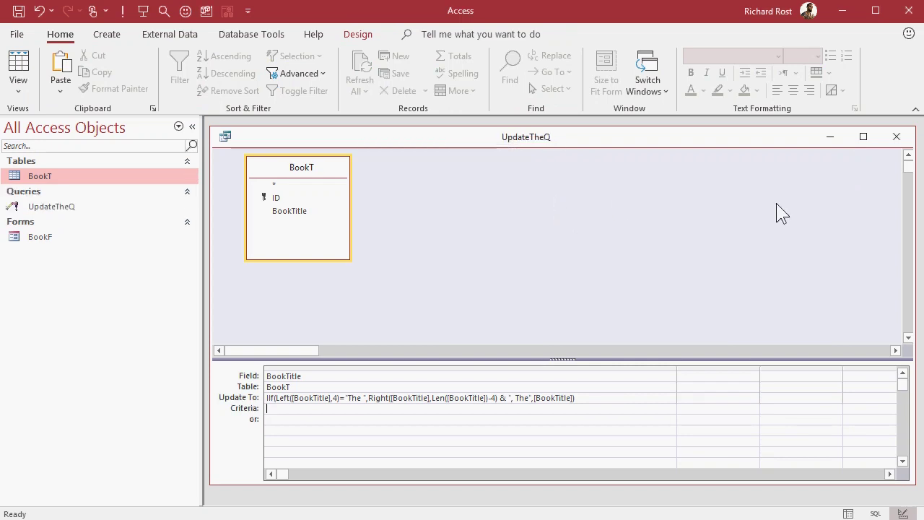
Close UpdateTheQ and open the BookF form in Design View.
left_click(897, 137)
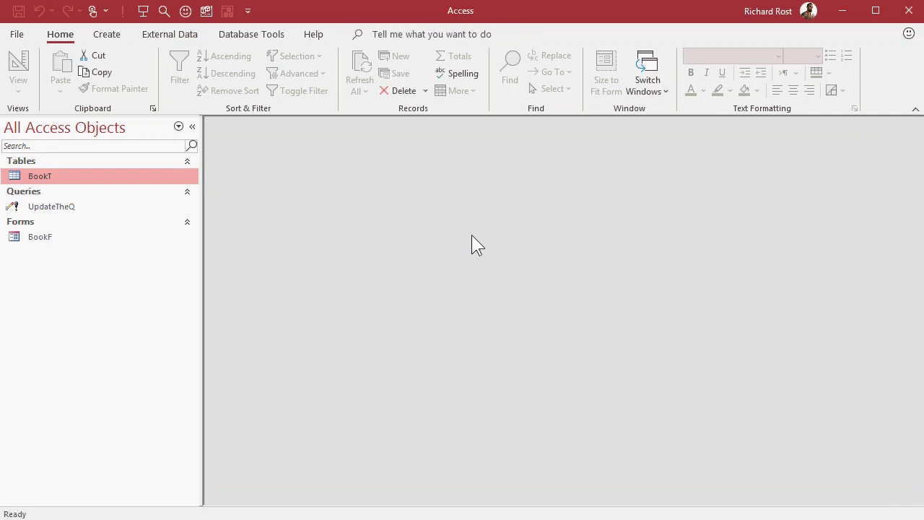
double_click(50, 238)
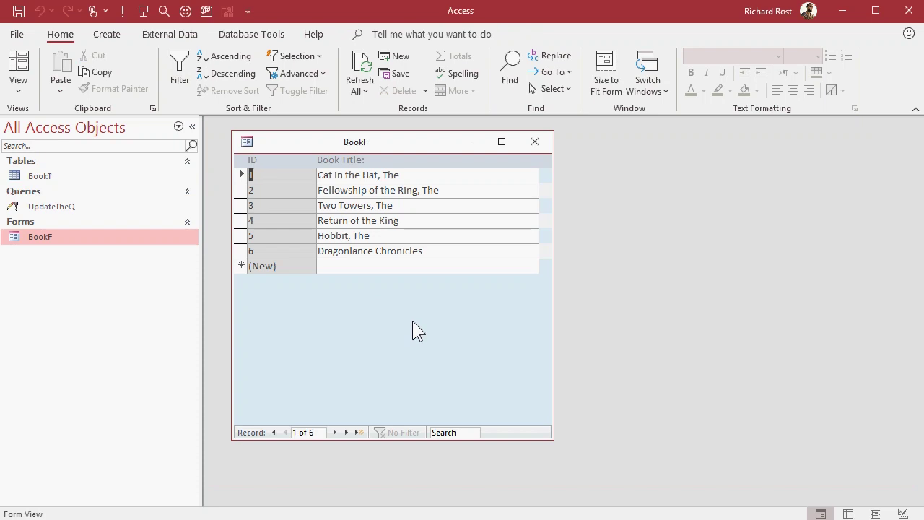
right_click(374, 297)
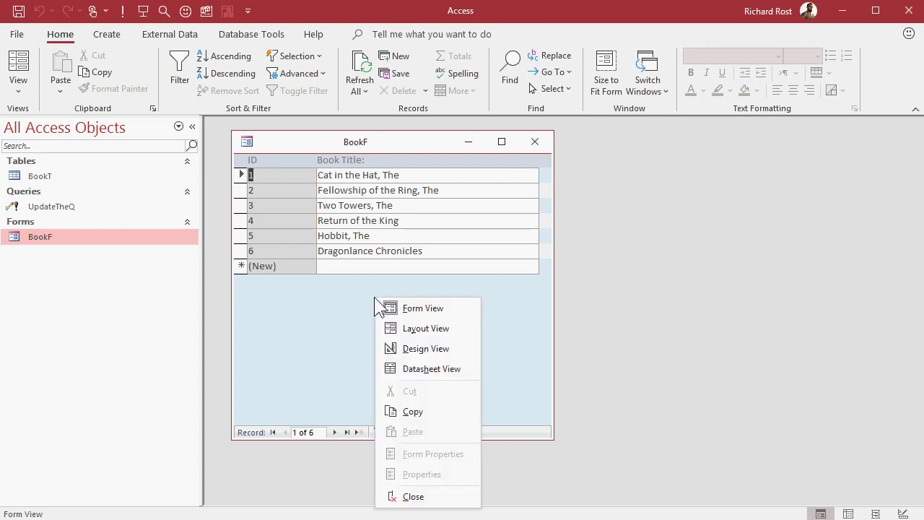
left_click(412, 346)
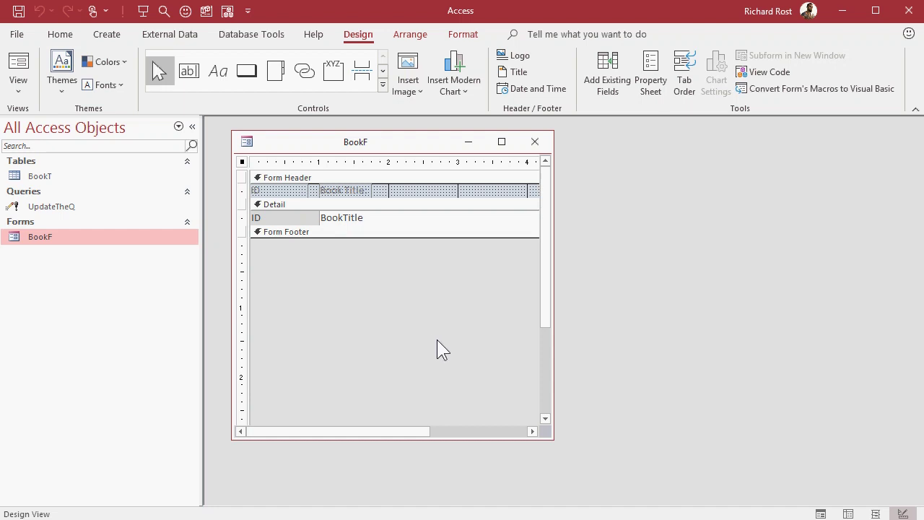
Set the BookTitle text box's After Update property to an event procedure and open its code stub.
left_click(342, 222)
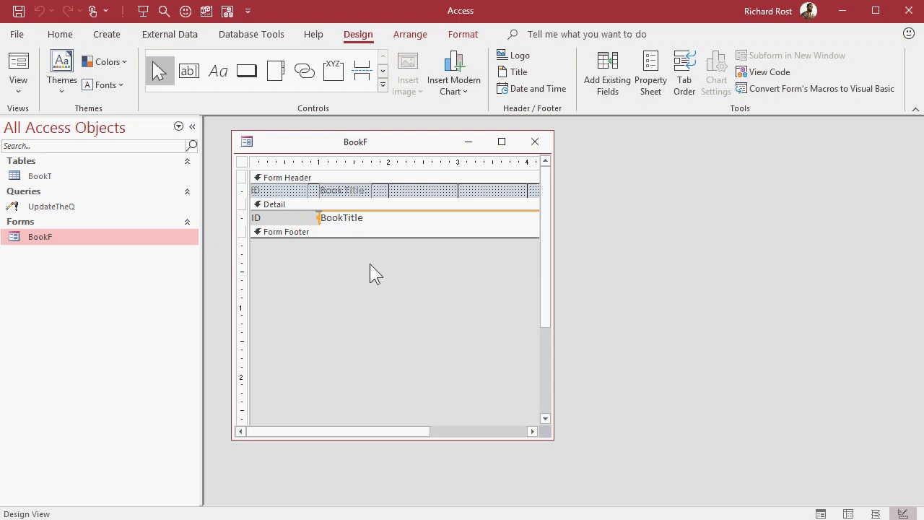
left_click(314, 215)
left_click(344, 222)
double_click(344, 222)
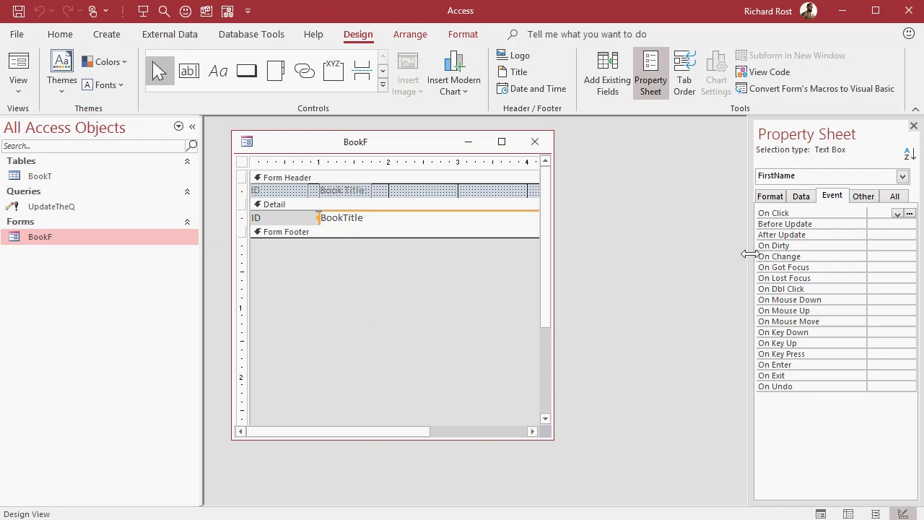
left_click_drag(750, 253, 652, 257)
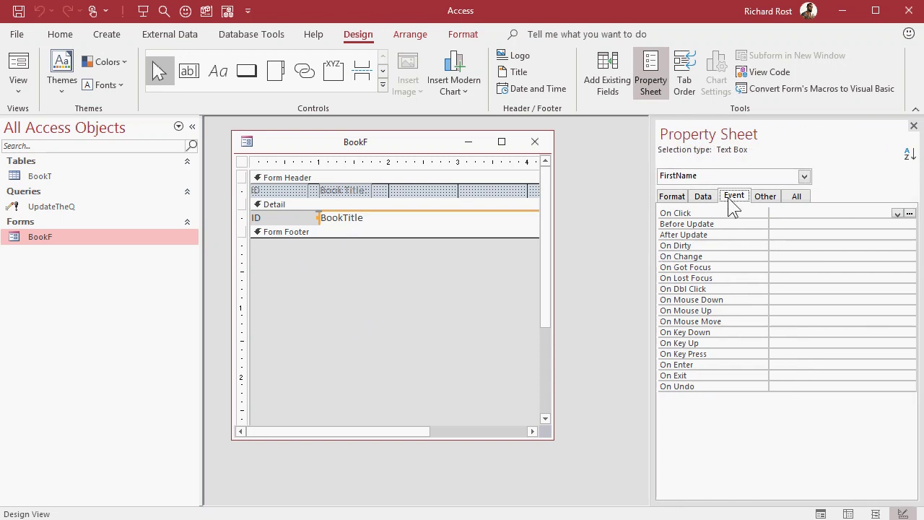
left_click(783, 234)
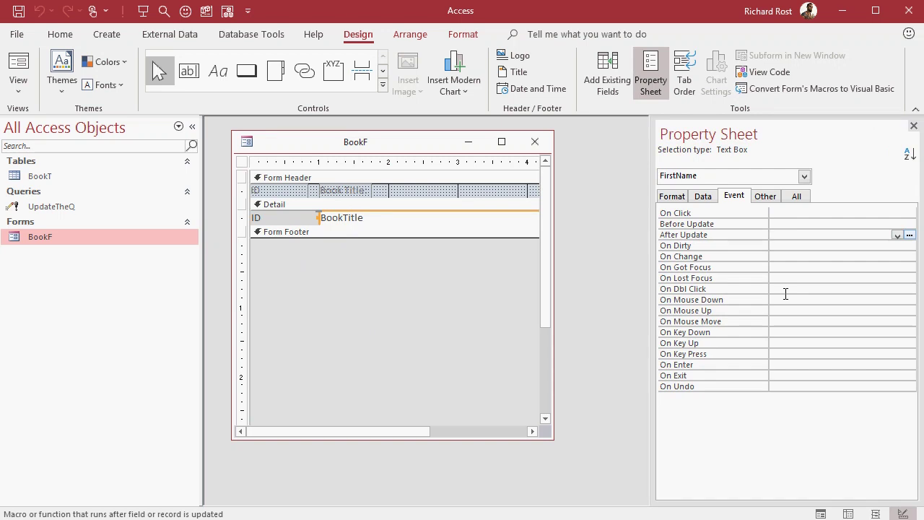
left_click(909, 236)
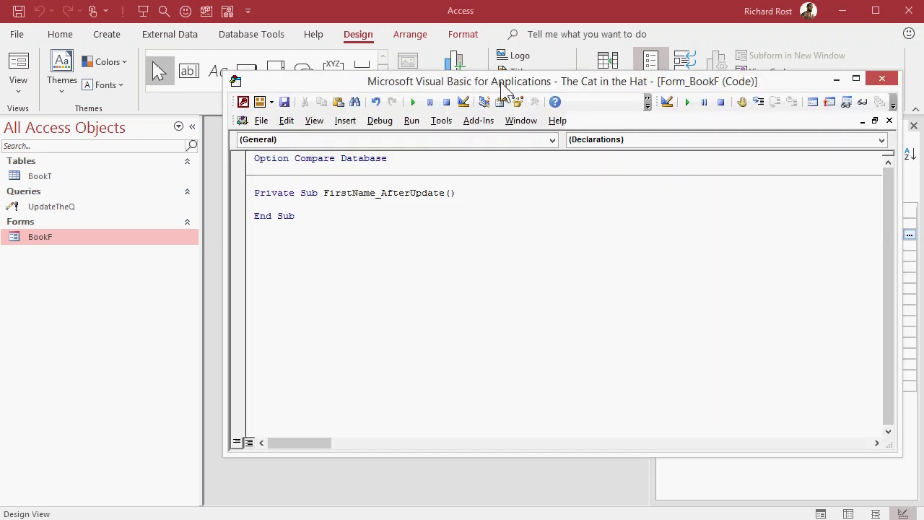
Write an If block testing Left(FirstName,4)="The " that sets FirstName to the rest plus ", The".
left_click(321, 206)
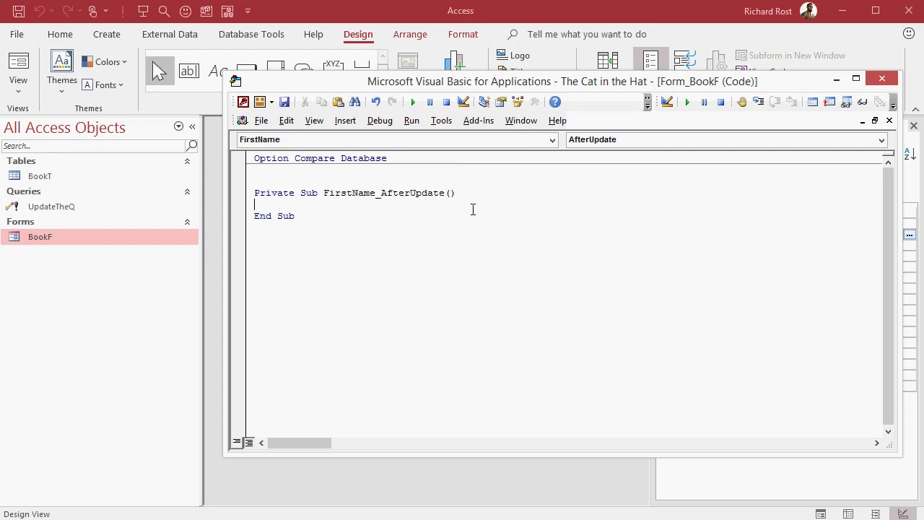
key("Return")
key("Return")
key("Up")
key("Tab")
type("if left(")
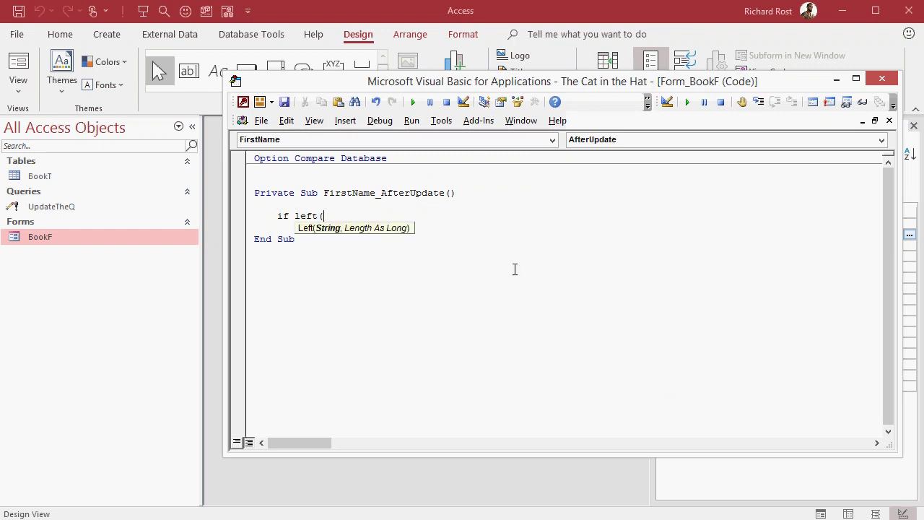
type("FirstName,4")
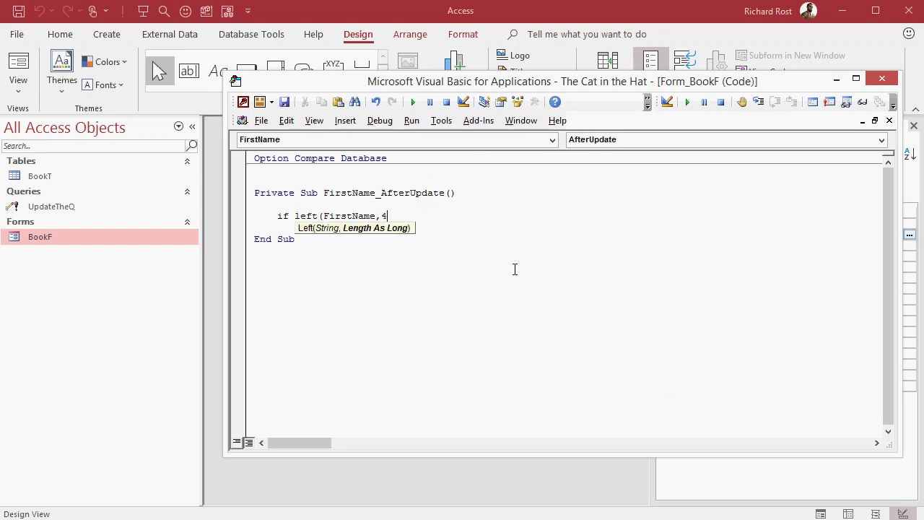
type(")=\"The")
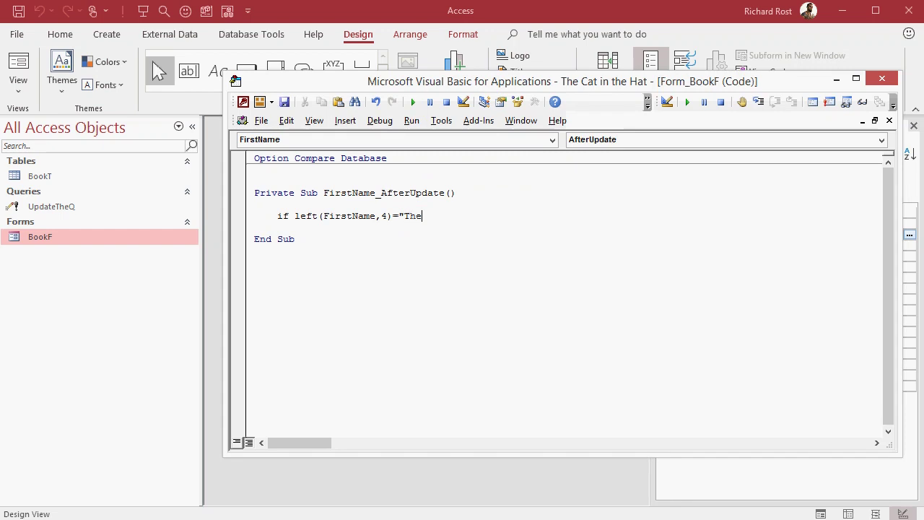
type(" \" then")
key("Return")
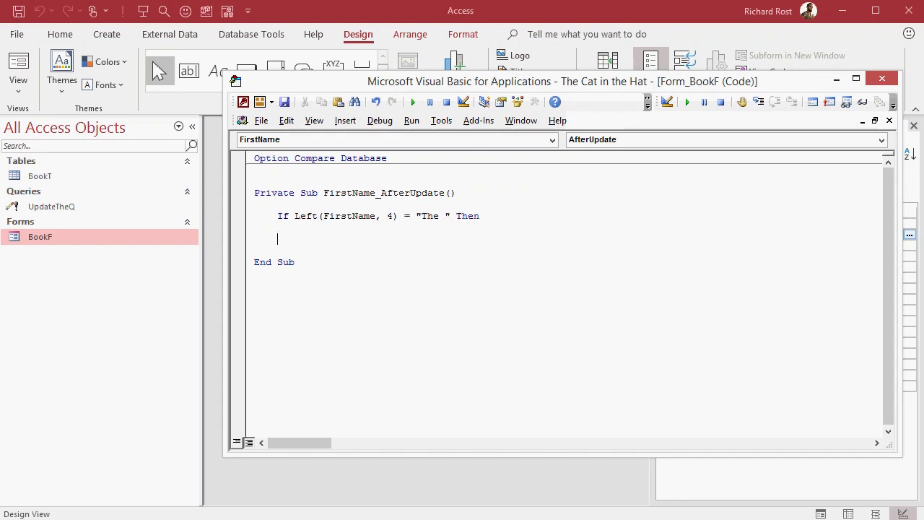
key("Return")
key("Return")
key("Return")
type("end if")
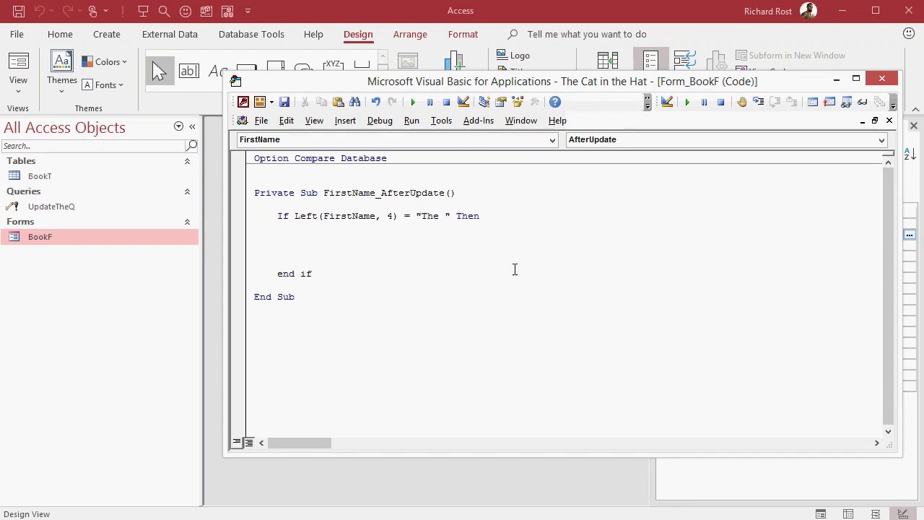
key("Up")
key("Up")
key("Up")
type("firstname = right(First")
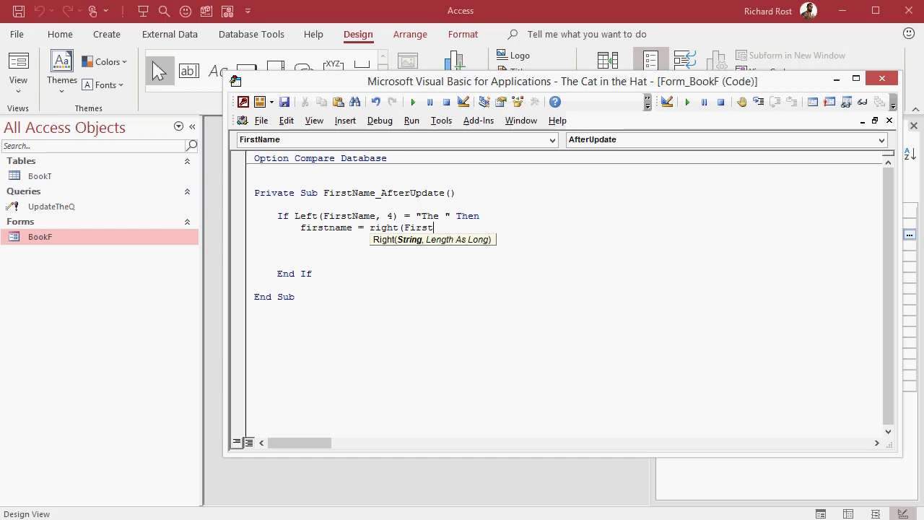
type("Name,LEN")
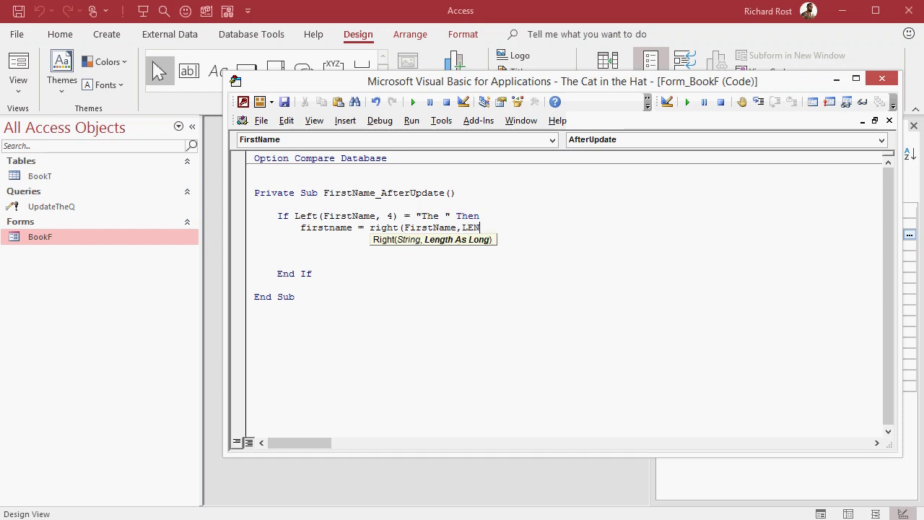
type("(")
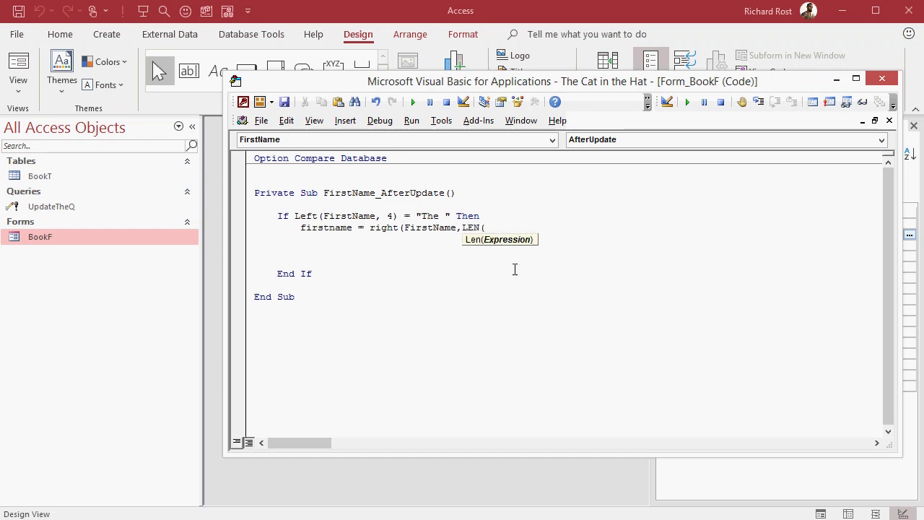
type("FirstName) -")
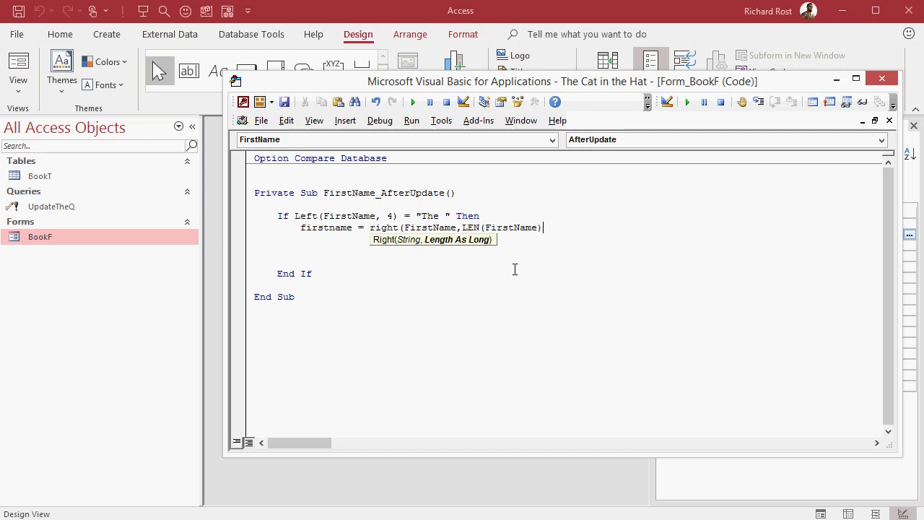
type("4) & \"")
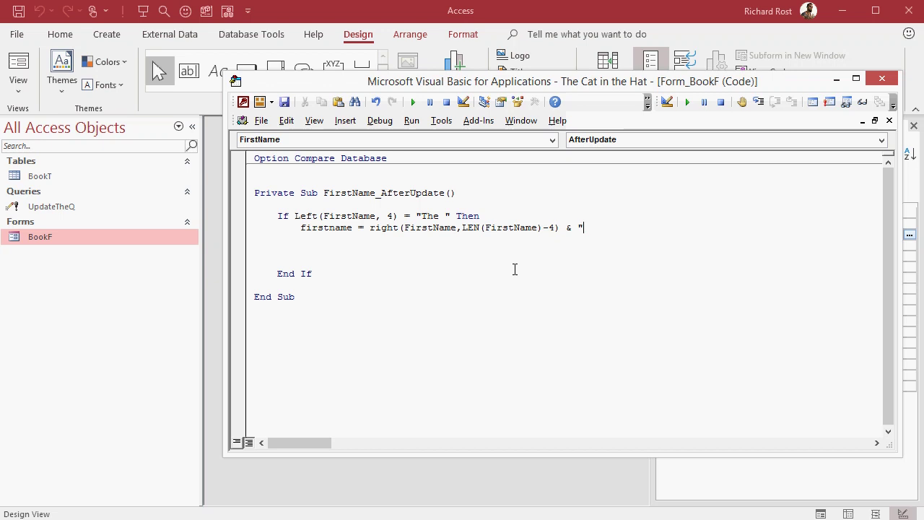
type(", The\"")
key("Return")
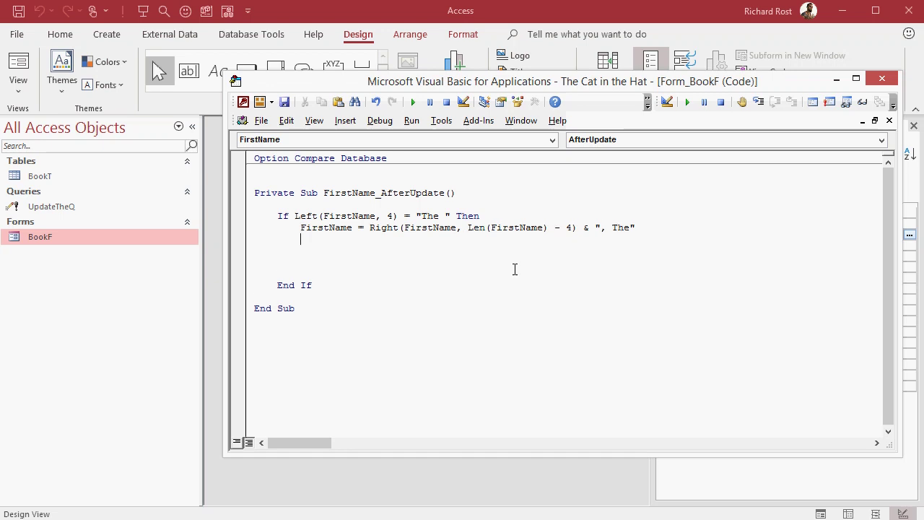
Join the rewrite onto the If line and delete the End If line.
key("Delete")
key("Delete")
key("Delete")
key("Delete")
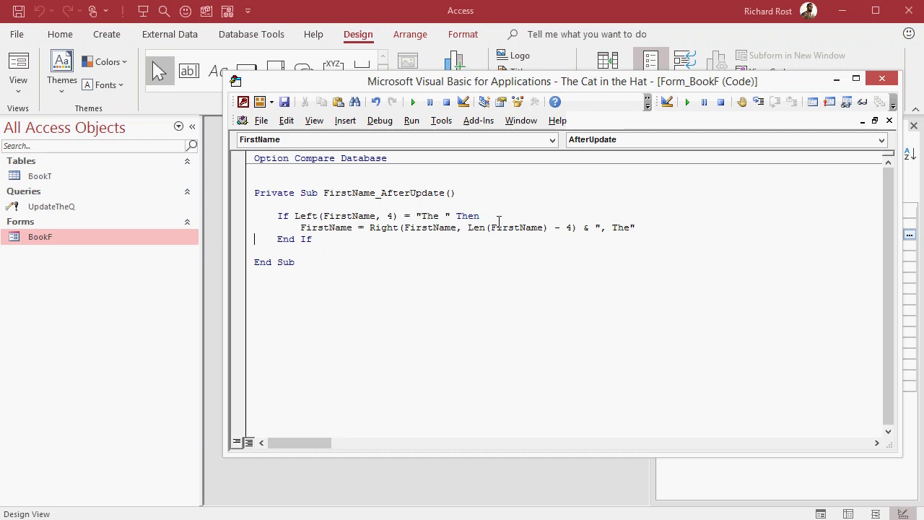
key("Delete")
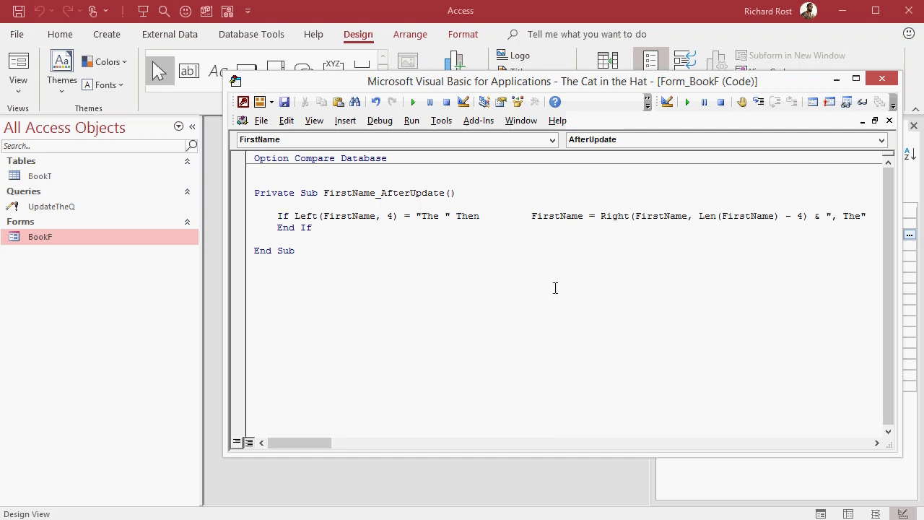
key("shift+Home")
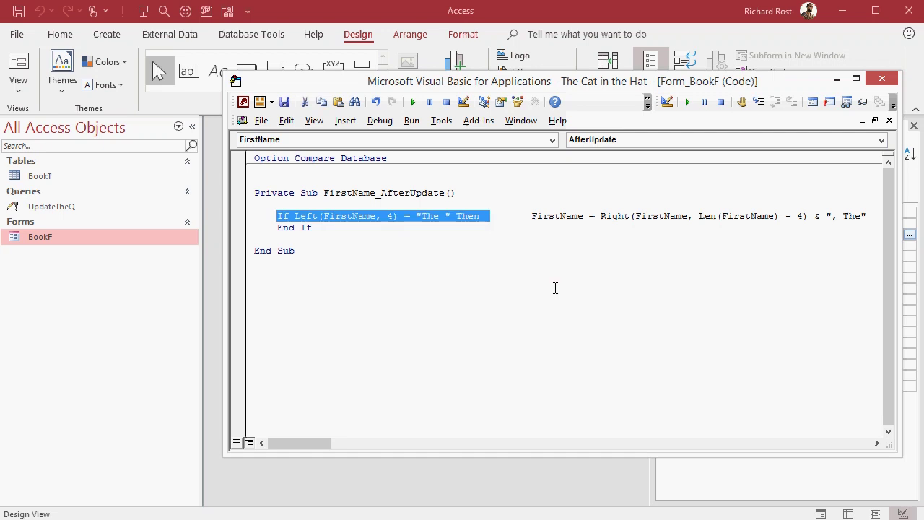
key("Down")
key("ctrl+y")
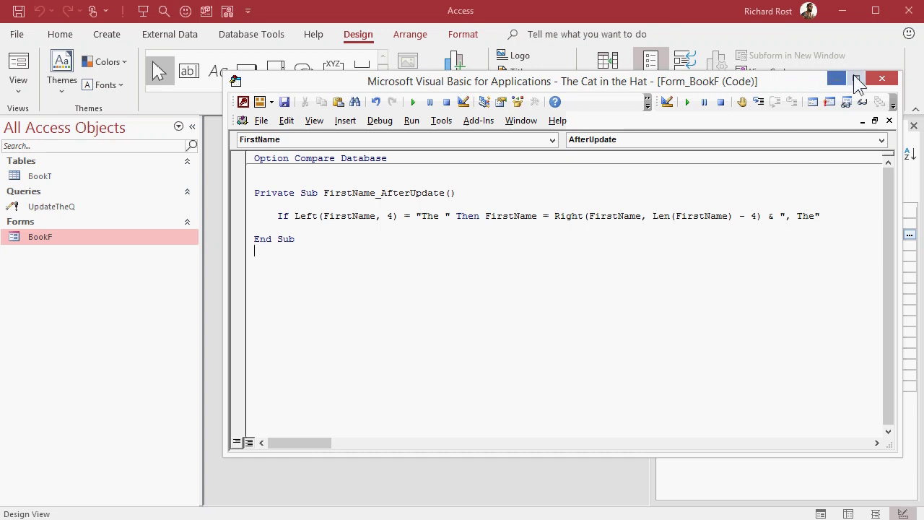
Close the VBA editor and BookF's Design View, then open BookF in Form View.
left_click(881, 78)
left_click(535, 141)
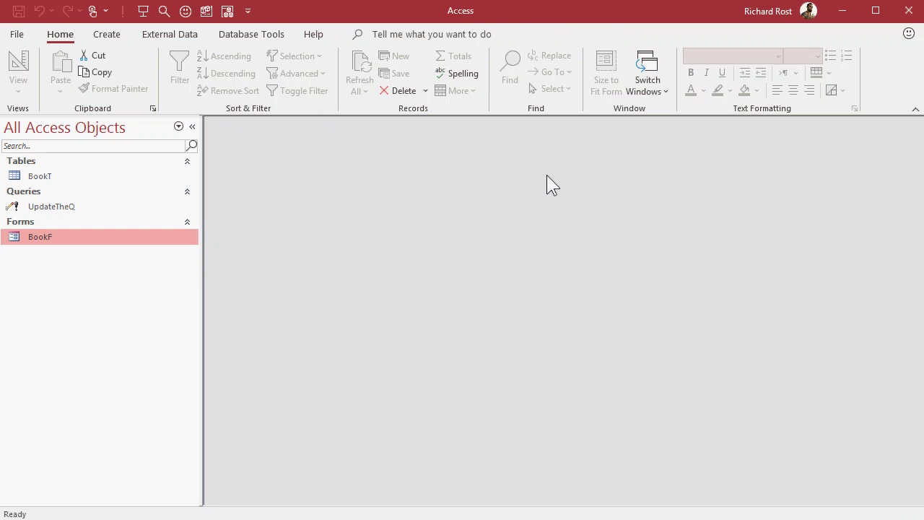
double_click(69, 236)
Enter the titles 'My Memoirs' and 'The Big Easy' as new records.
left_click(391, 266)
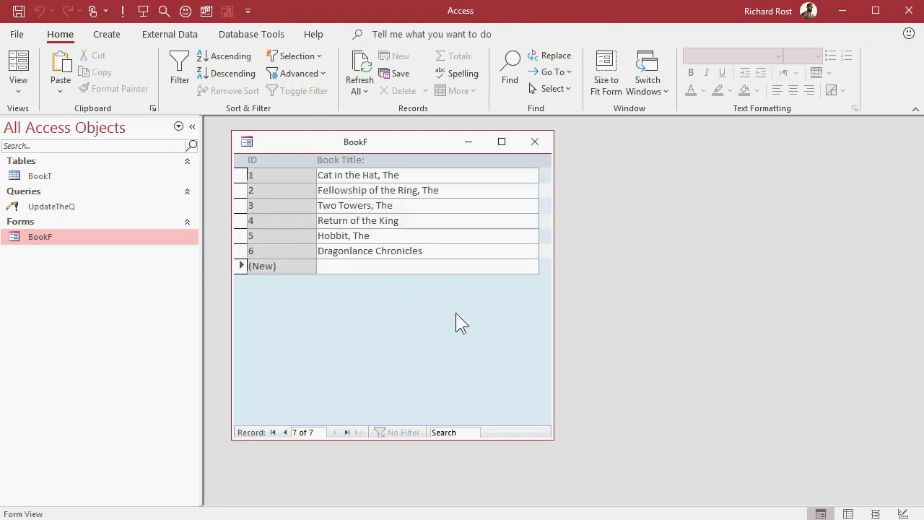
type("My ")
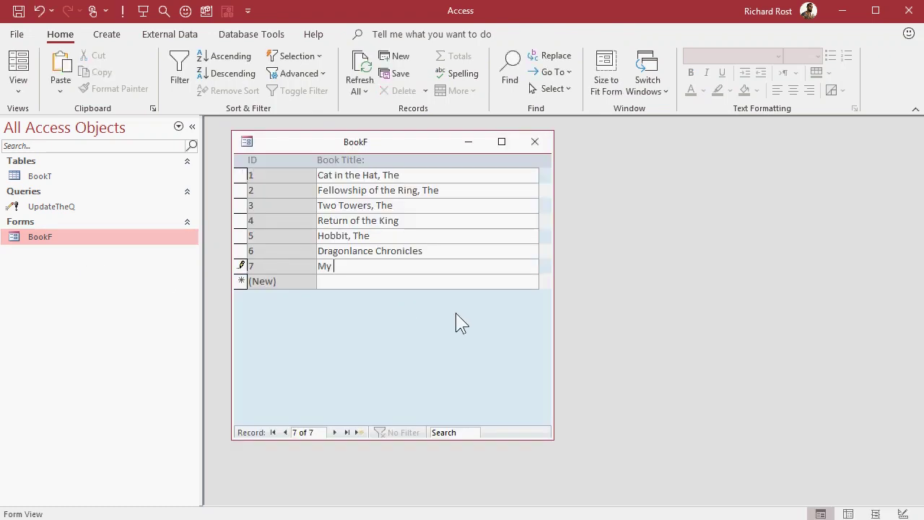
type("Memoirs")
key("Tab")
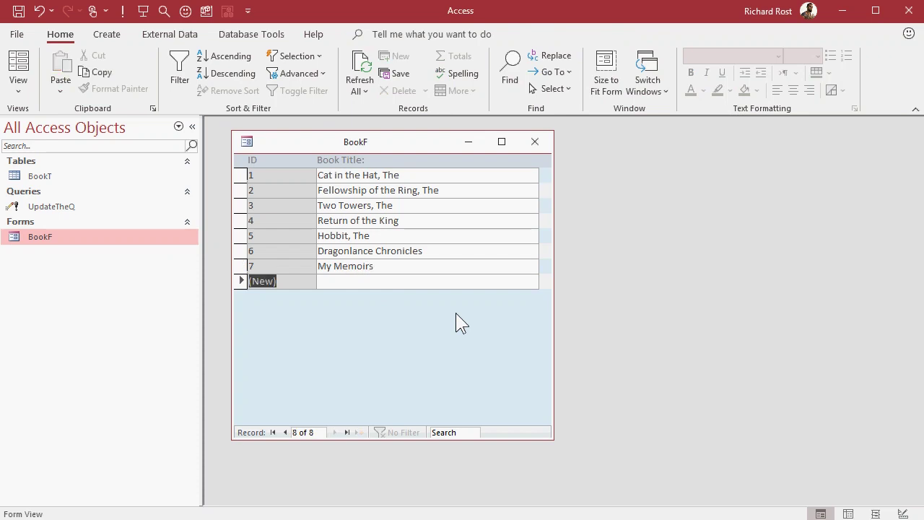
key("Tab")
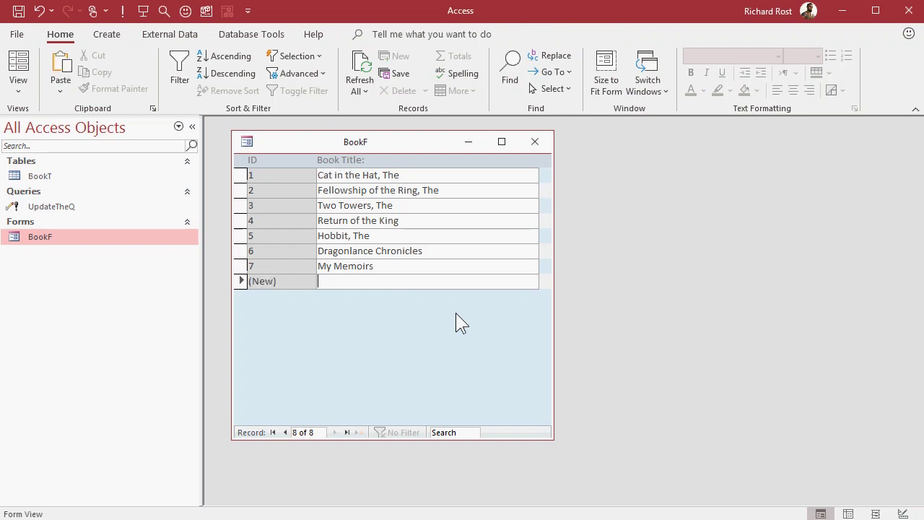
type("The Big E")
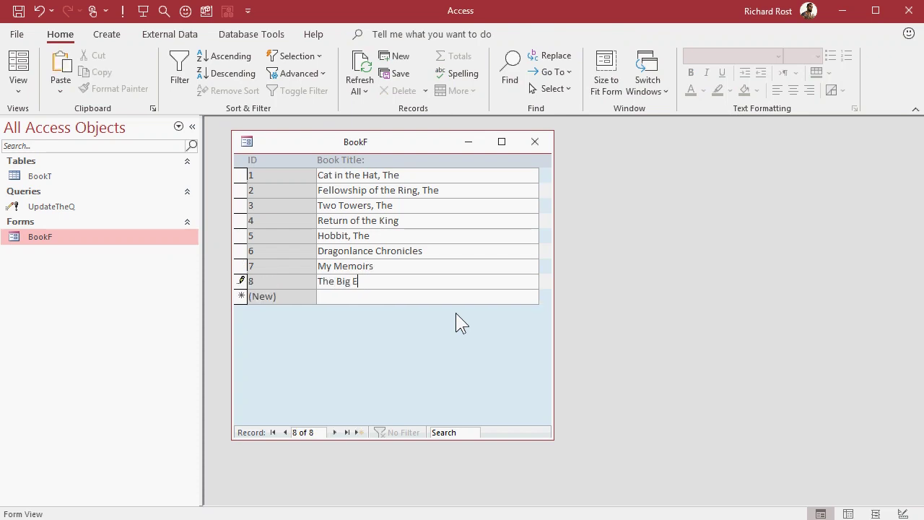
type("asy")
key("Tab")
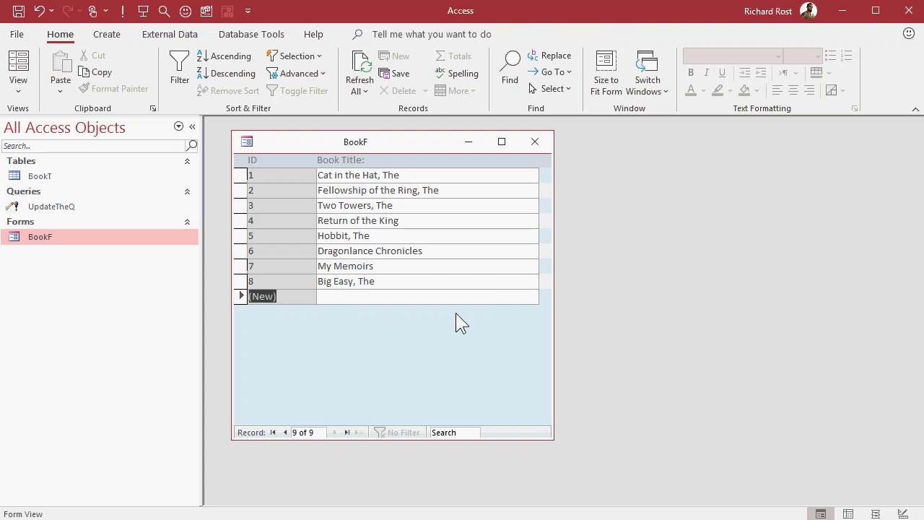
Enter the titles 'Sam's New Toy' and 'The Little Giant' as new records.
key("Tab")
type("Sa")
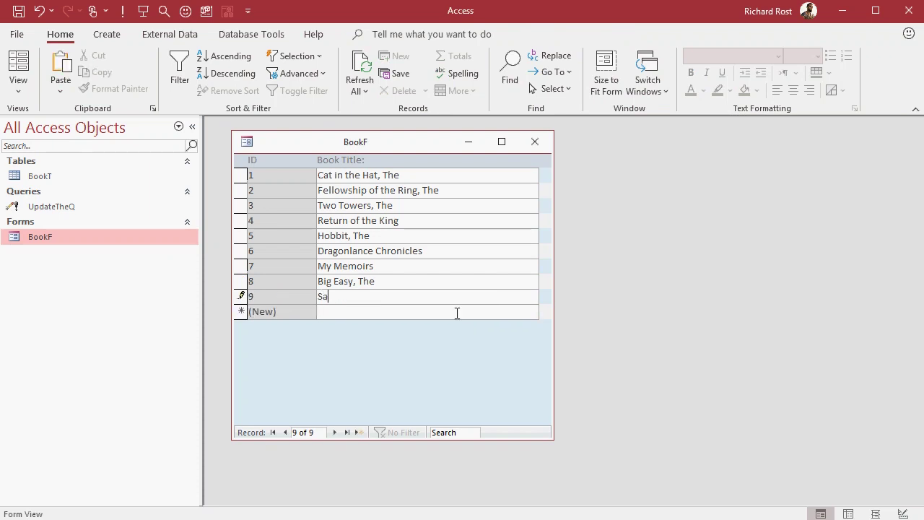
type("m's New Toy")
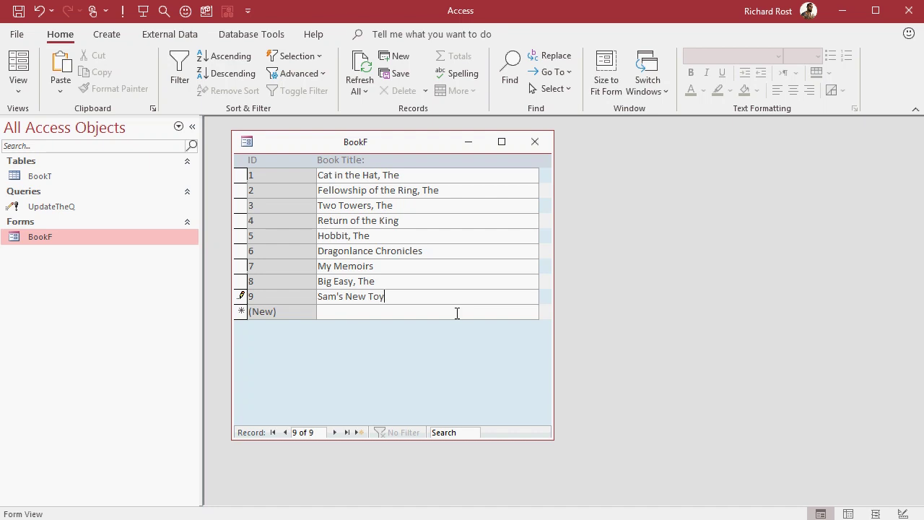
key("Tab")
key("Tab")
type("T")
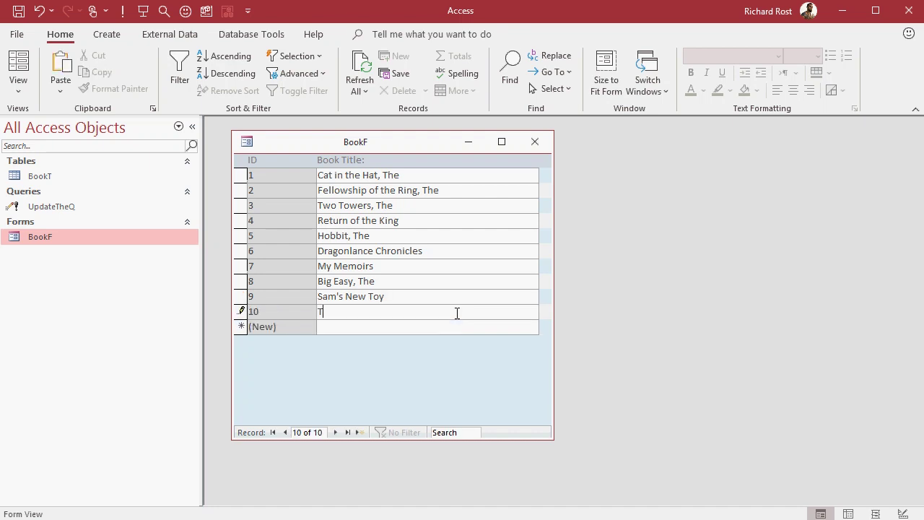
type("he Little Giant")
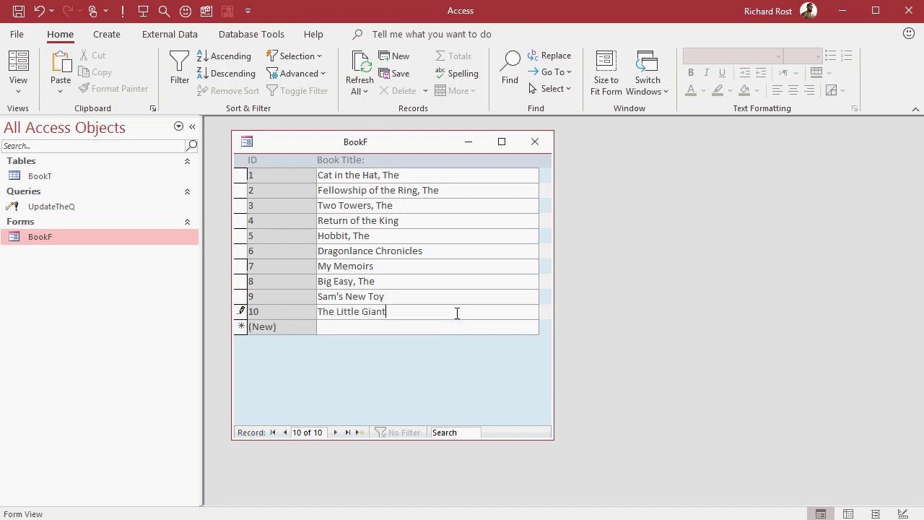
key("Tab")
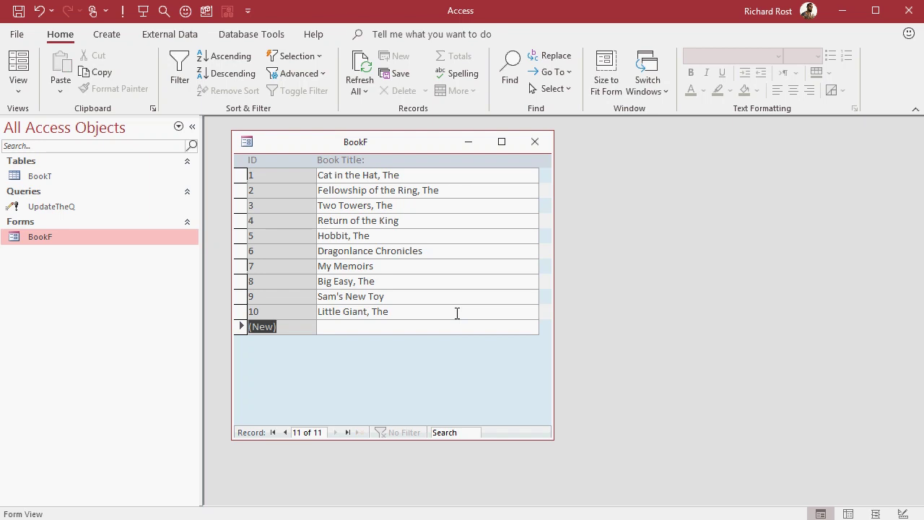